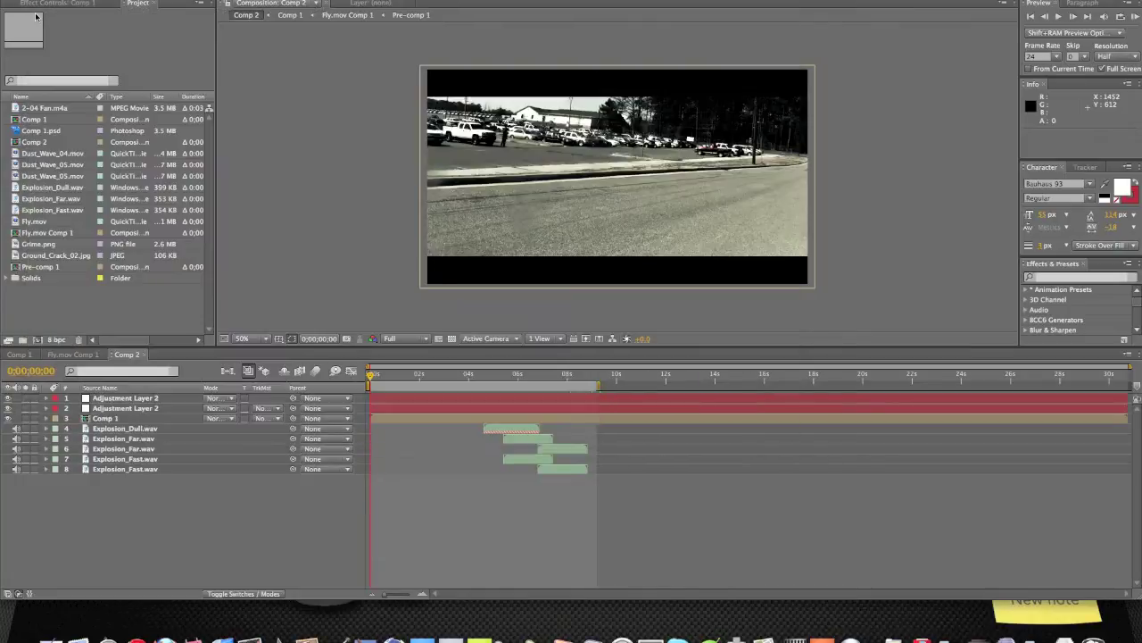
- Close the QuickTime preview and create a new composition, Comp 3, with default settings
left_click(37, 15)
left_click(111, 0)
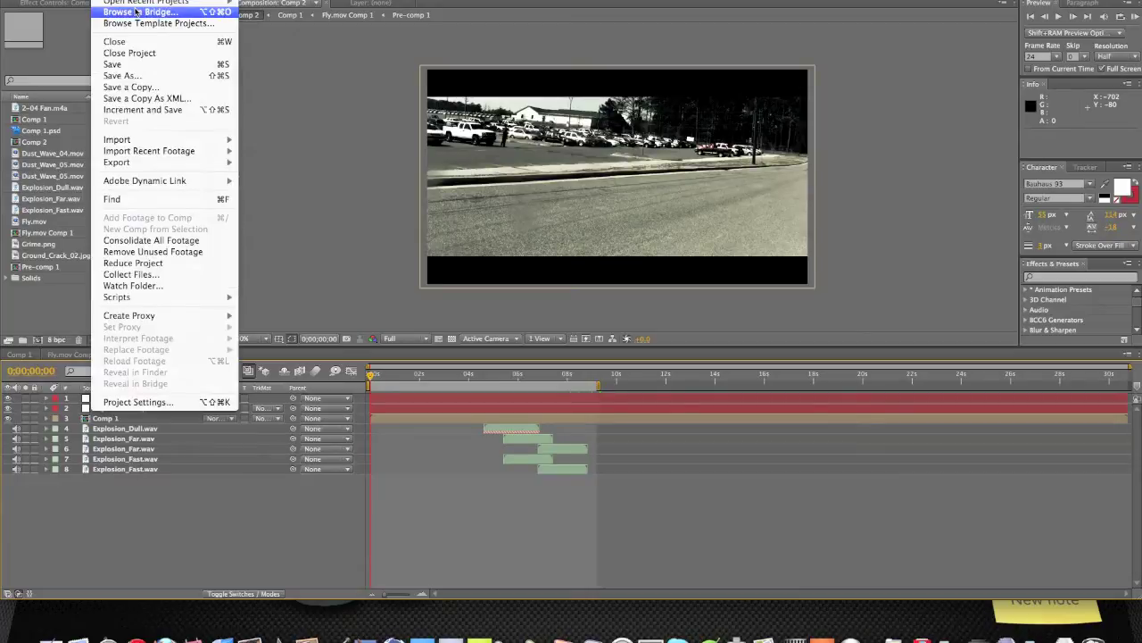
mouse_move(169, 0)
left_click(183, 34)
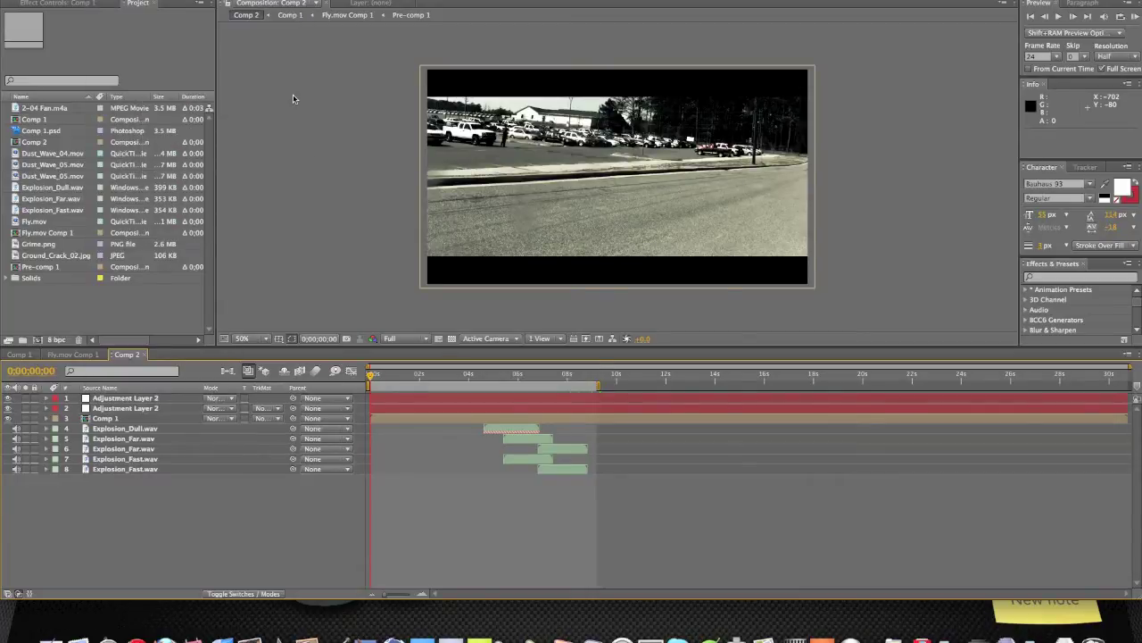
left_click(675, 419)
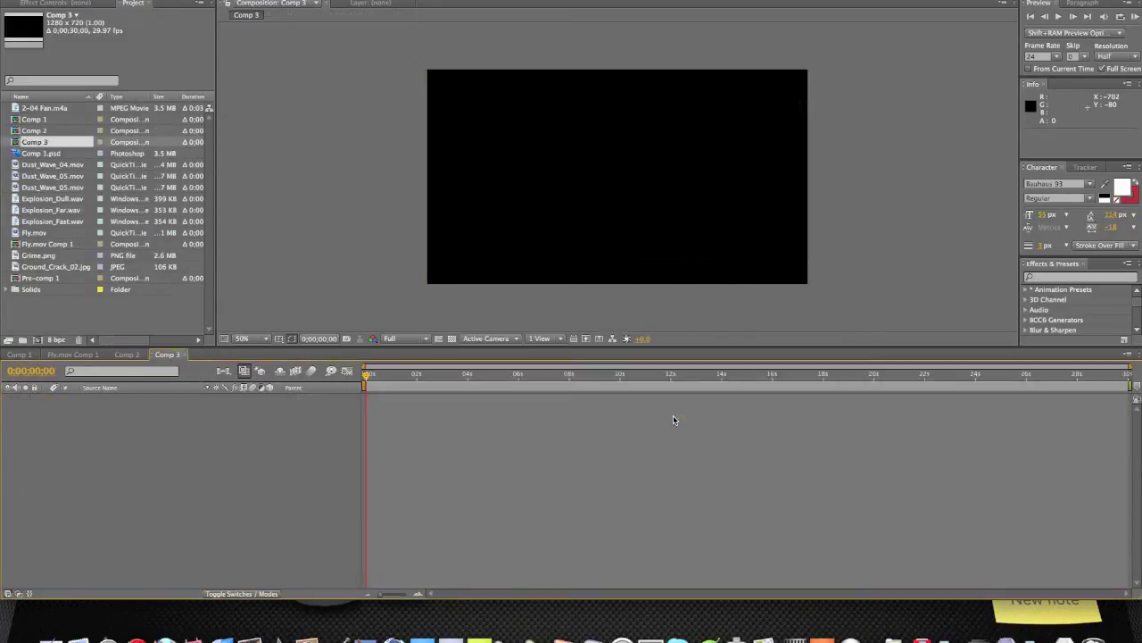
- Add Fly.mov to Comp 3 and scale it up to fill the whole frame
left_click(295, 163)
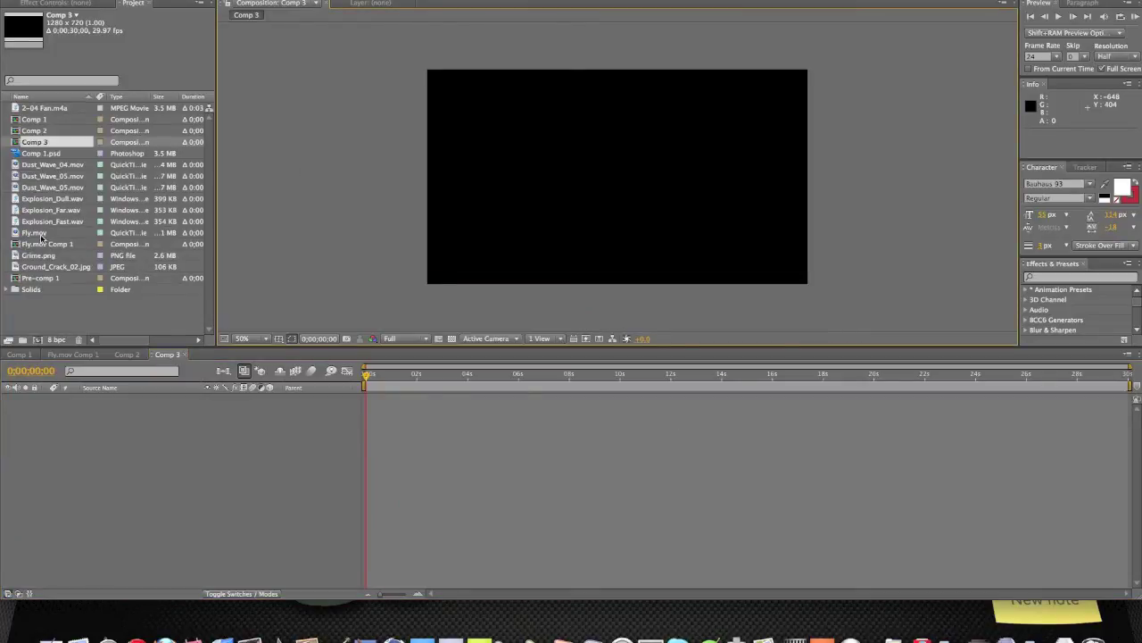
left_click_drag(40, 234, 225, 420)
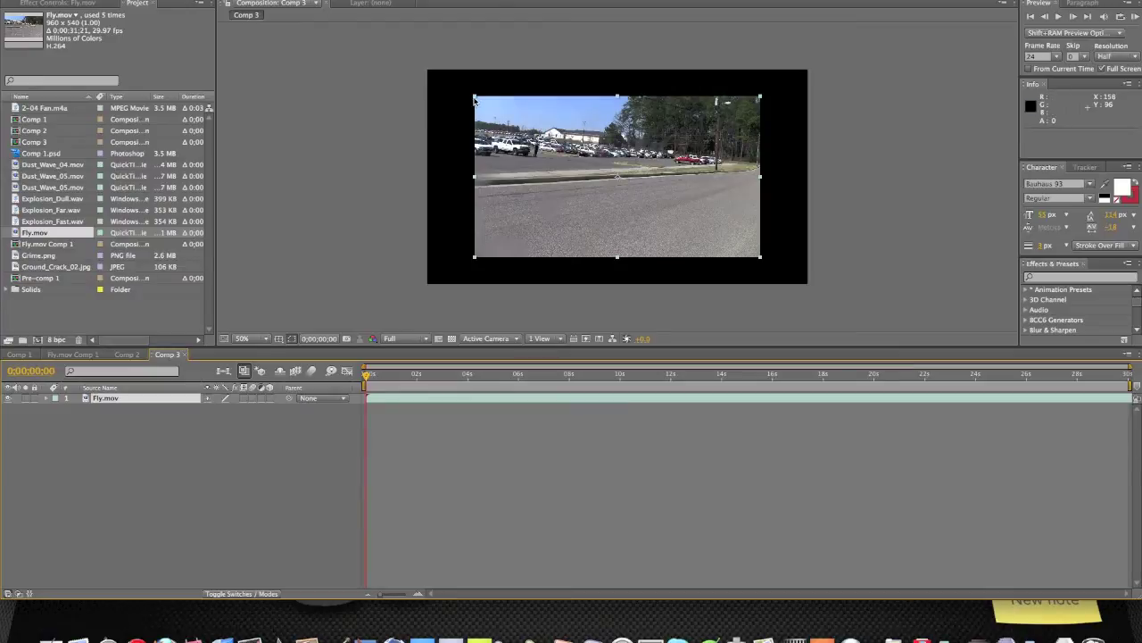
left_click_drag(474, 98, 428, 73)
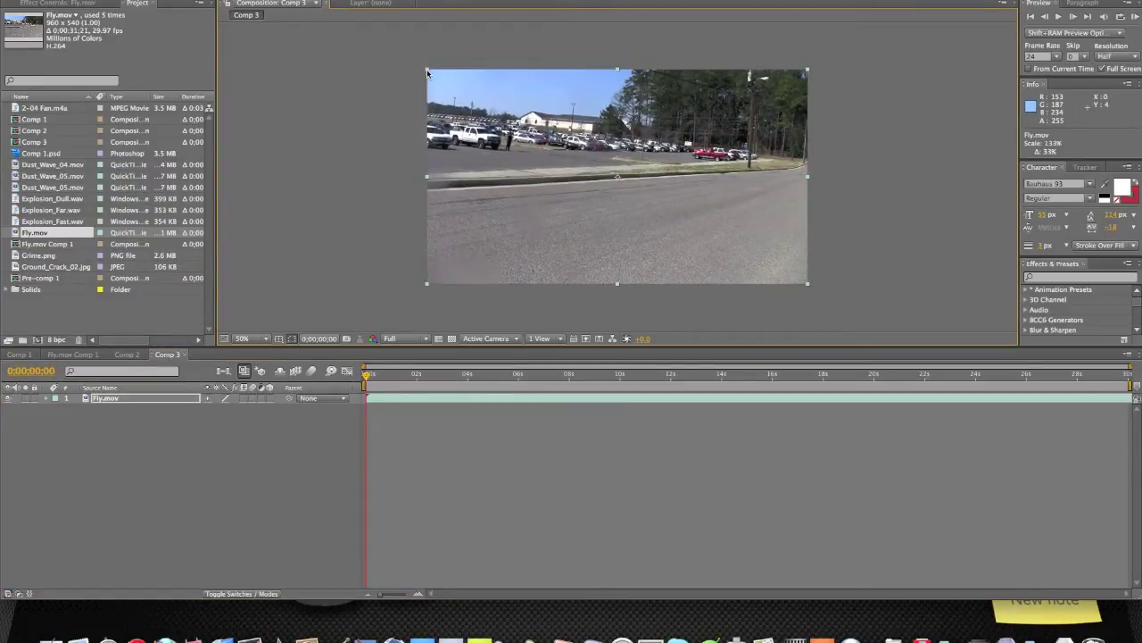
left_click(404, 81)
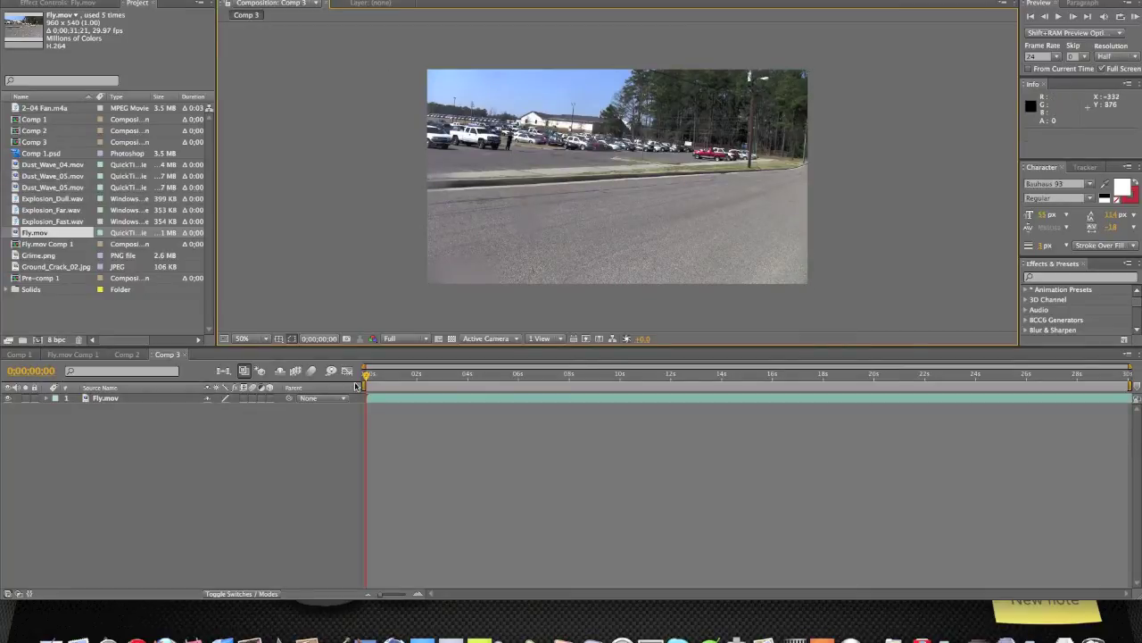
- Trim the Fly.mov layer's out-point to about 0:00:05;21, roughly 5 seconds long
left_click_drag(367, 375, 508, 382)
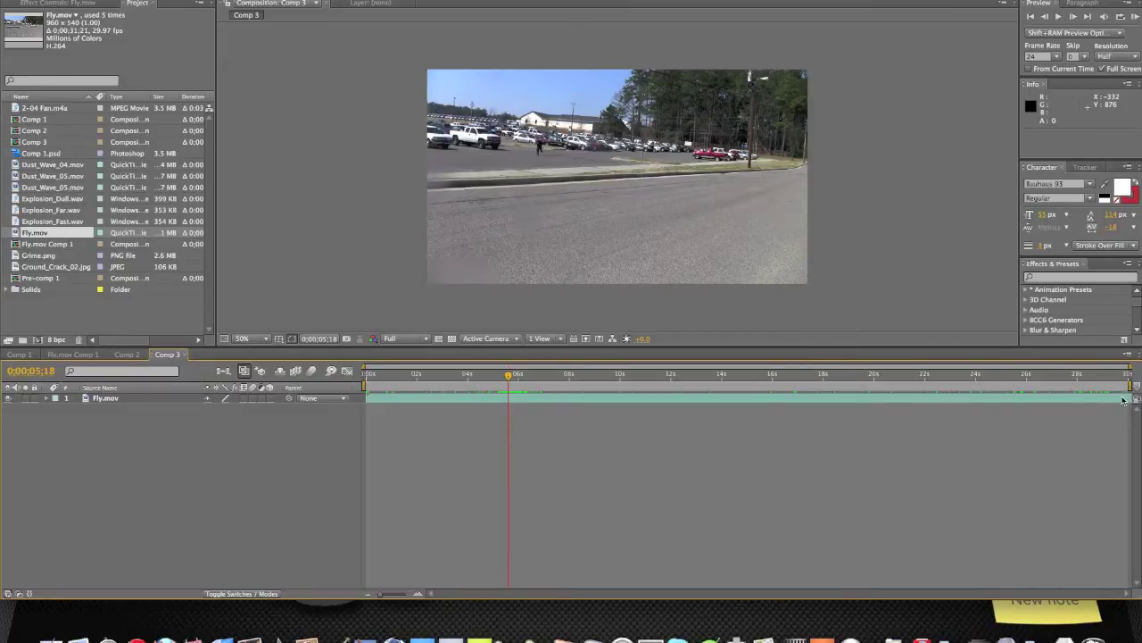
left_click_drag(1123, 401, 677, 398)
mouse_move(594, 399)
left_mouse_down()
mouse_move(648, 401)
mouse_move(601, 400)
left_mouse_up()
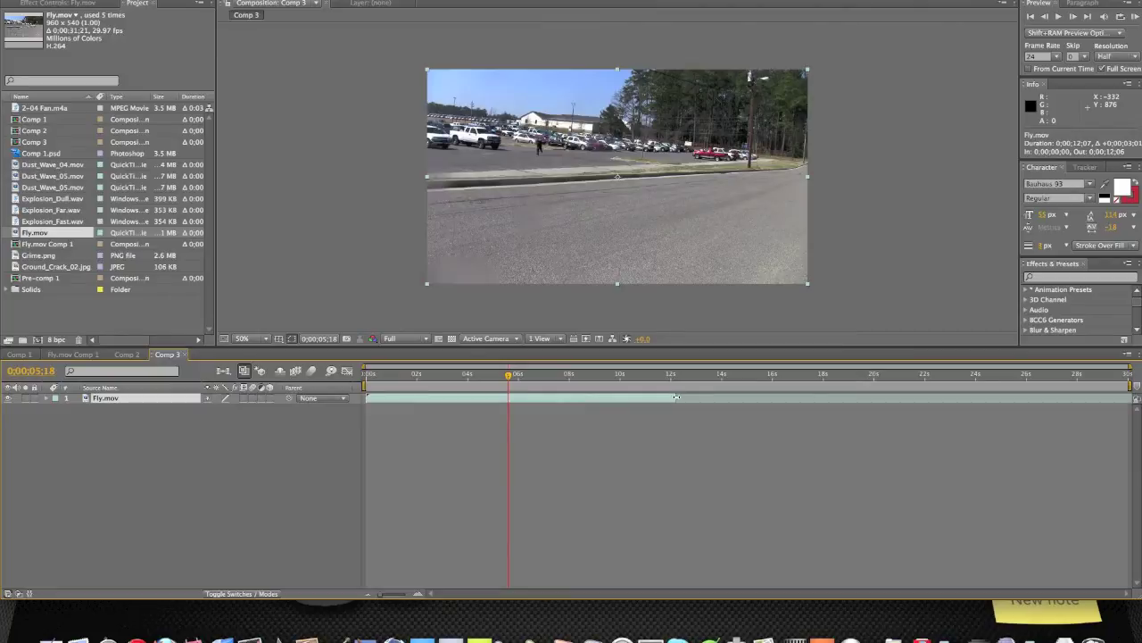
left_click_drag(677, 398, 505, 381)
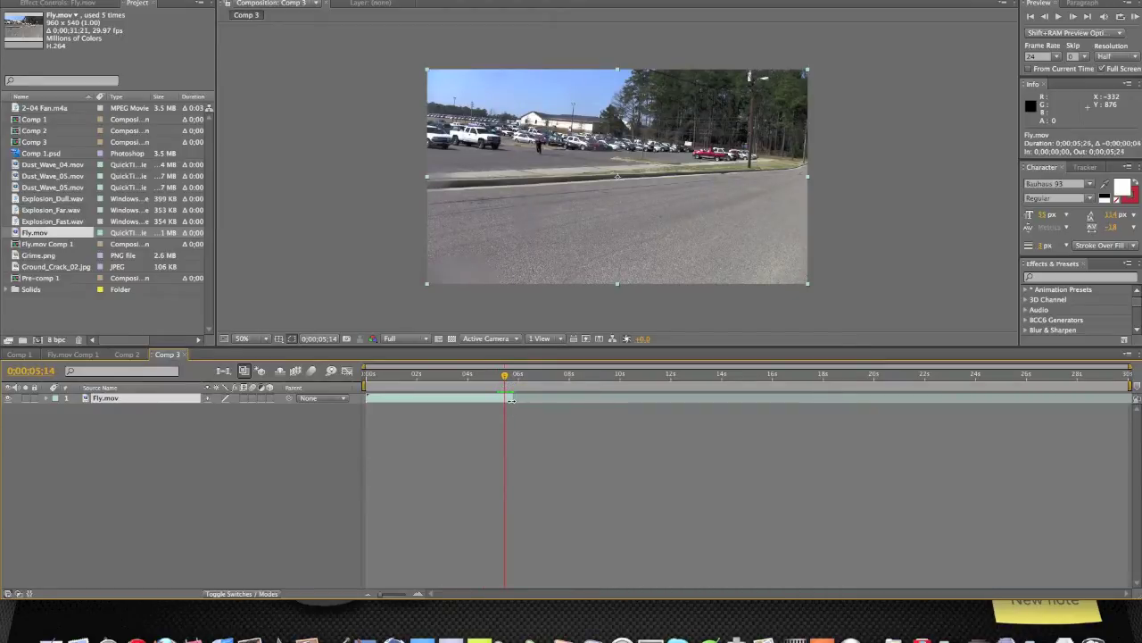
left_click_drag(505, 376, 497, 378)
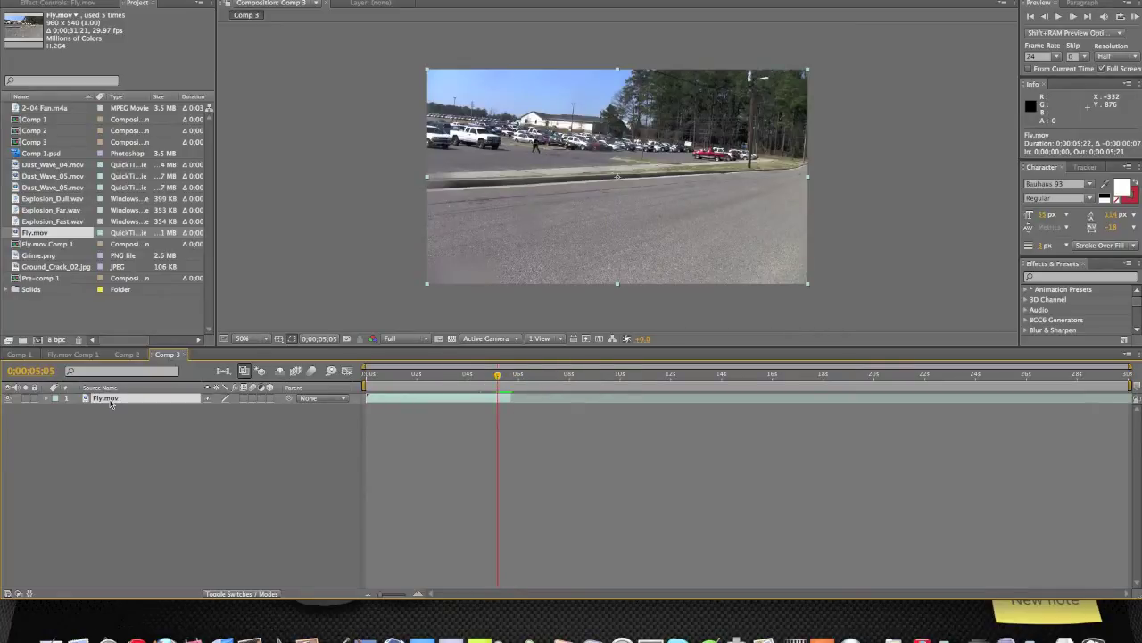
- Duplicate the Fly.mov layer and trim the copy to end at the current time, 6;26
left_click(216, 490)
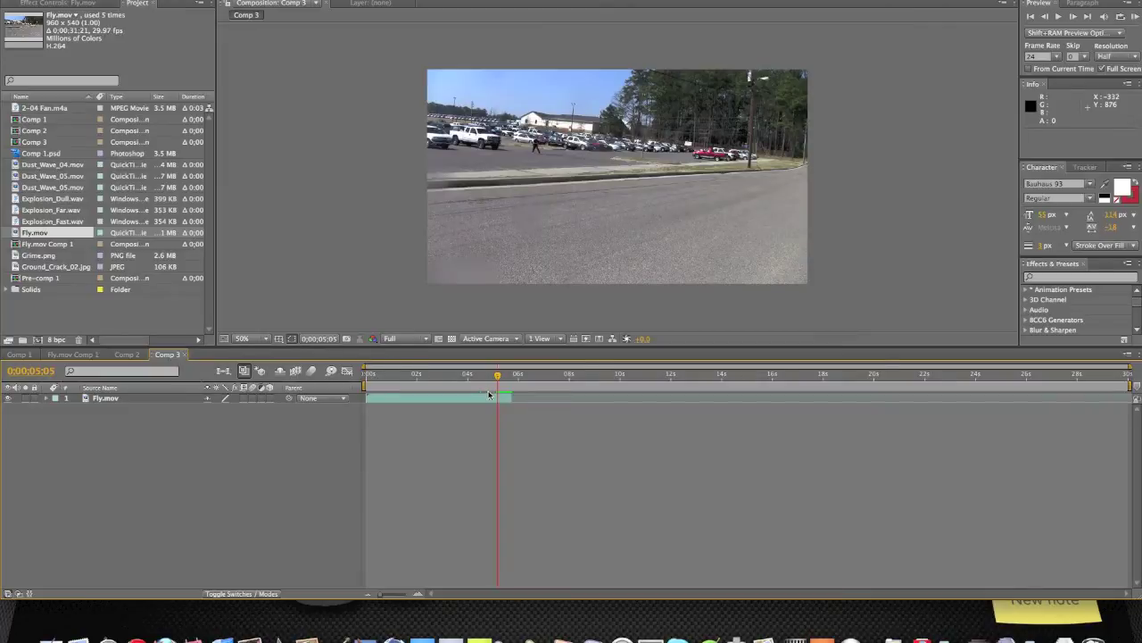
left_click(119, 404)
key("super+d")
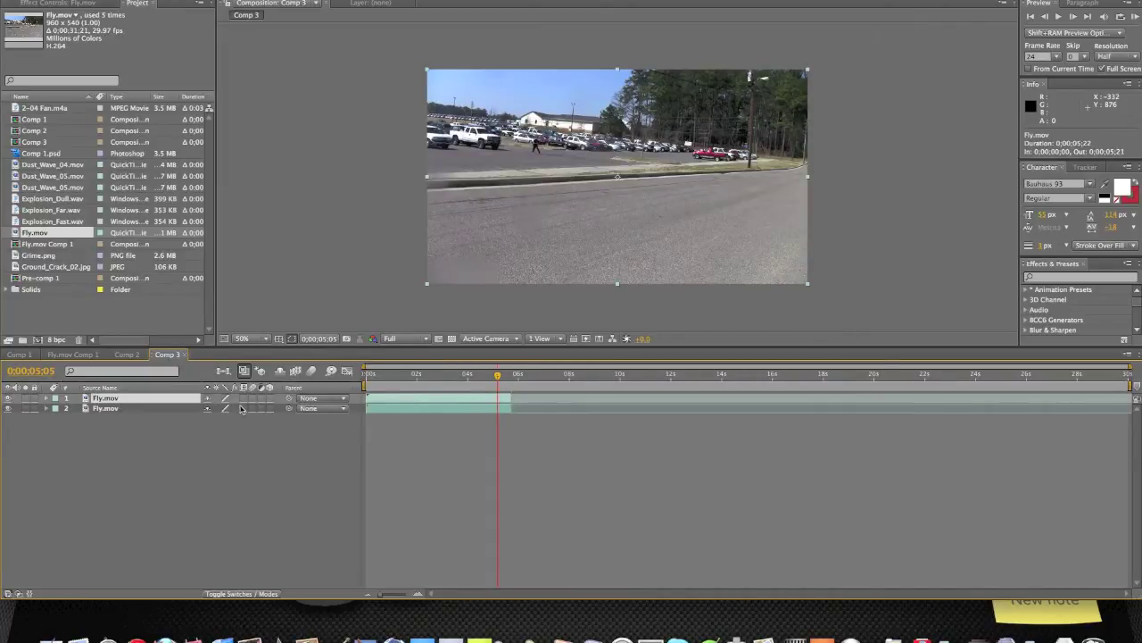
left_click_drag(516, 406, 1131, 407)
left_click_drag(517, 408, 360, 417)
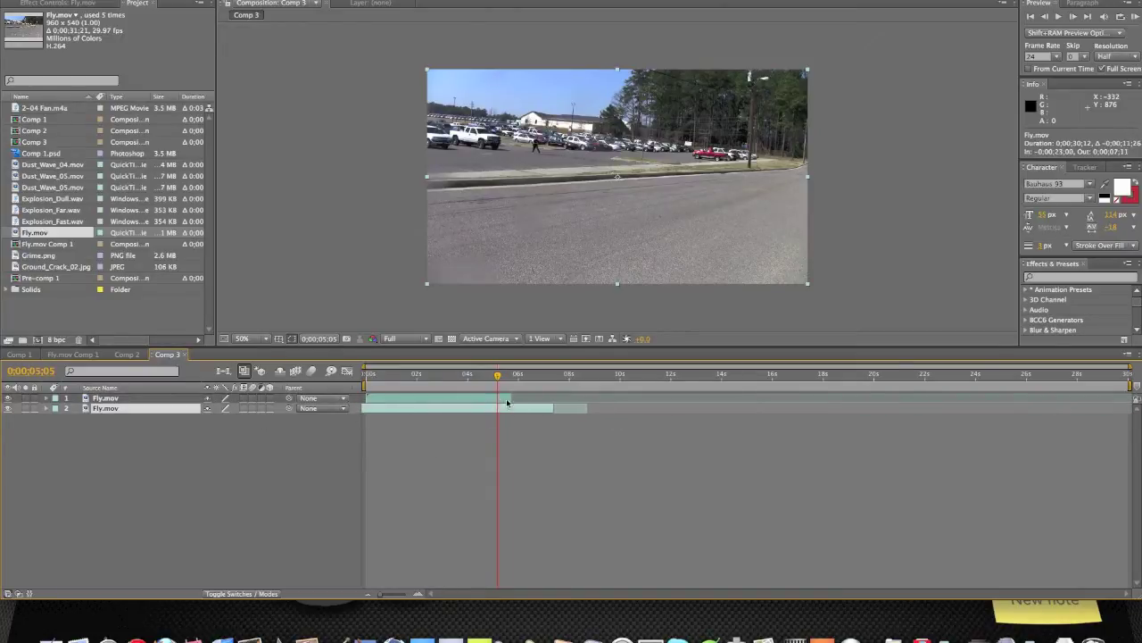
left_click(540, 376)
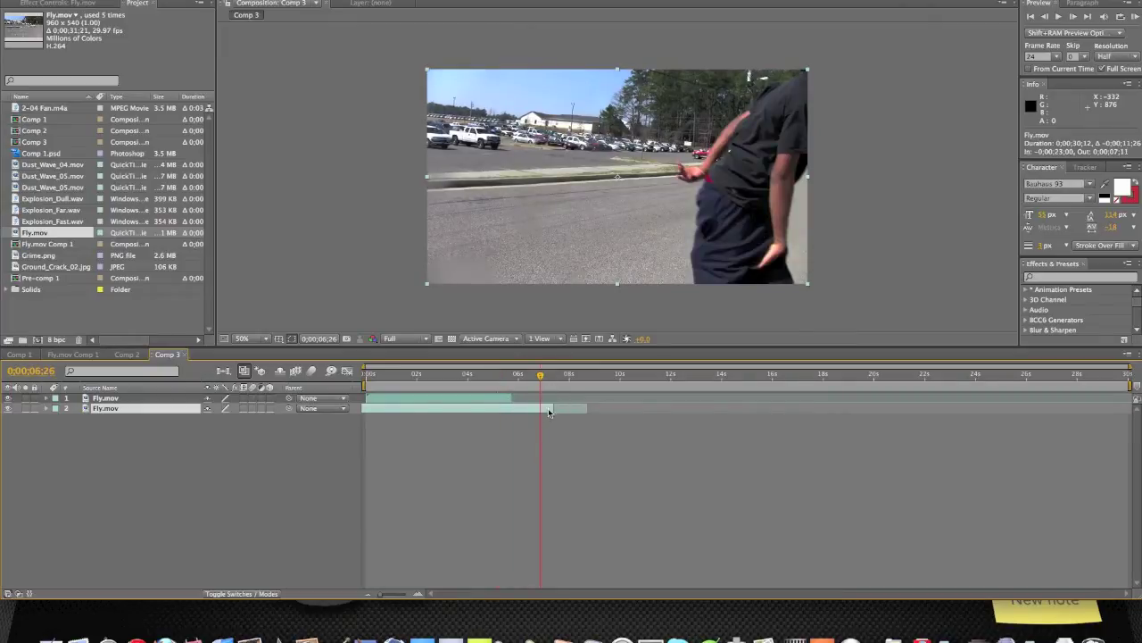
left_click_drag(553, 409, 587, 410)
key("alt+bracketright")
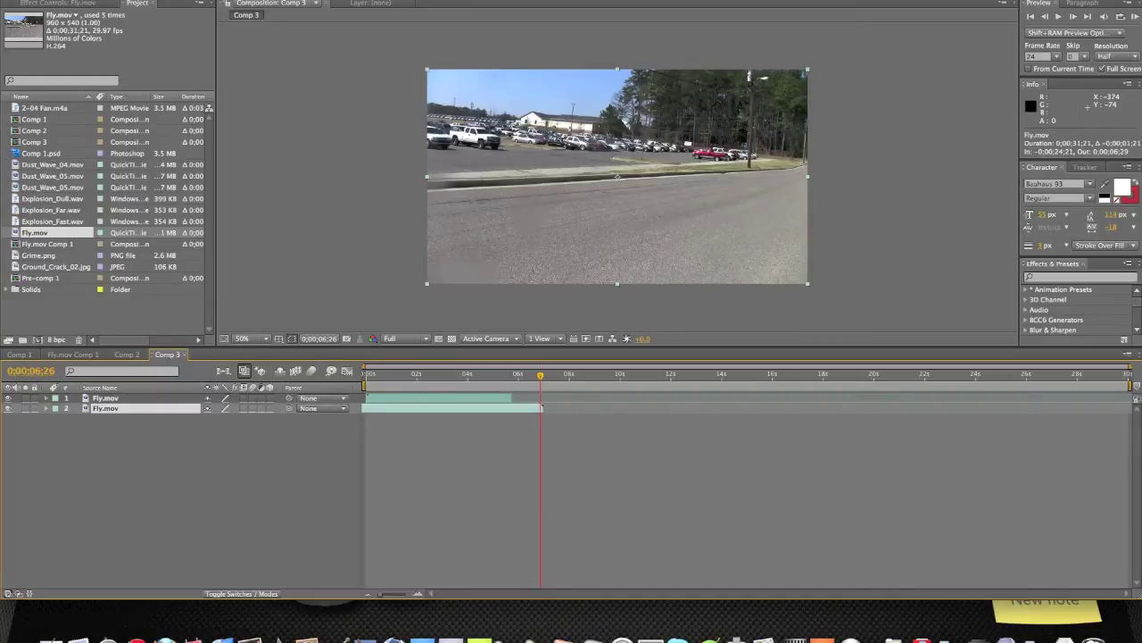
- Browse the Layer and Composition menus, then extend the lower Fly.mov layer much later
left_click(218, 0)
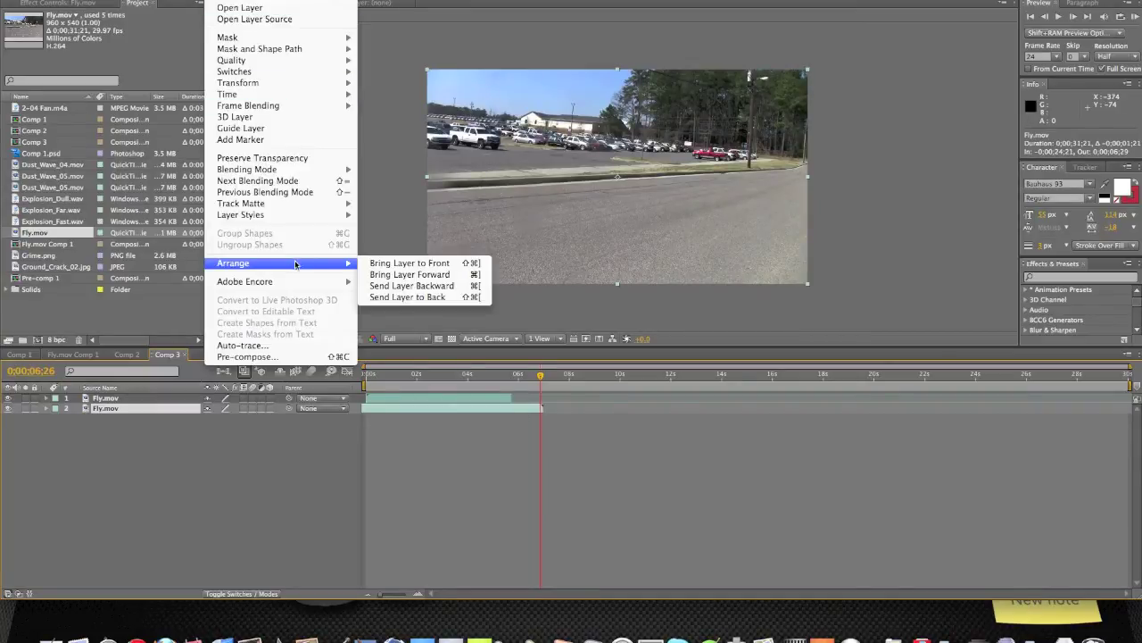
mouse_move(170, 0)
mouse_move(214, 104)
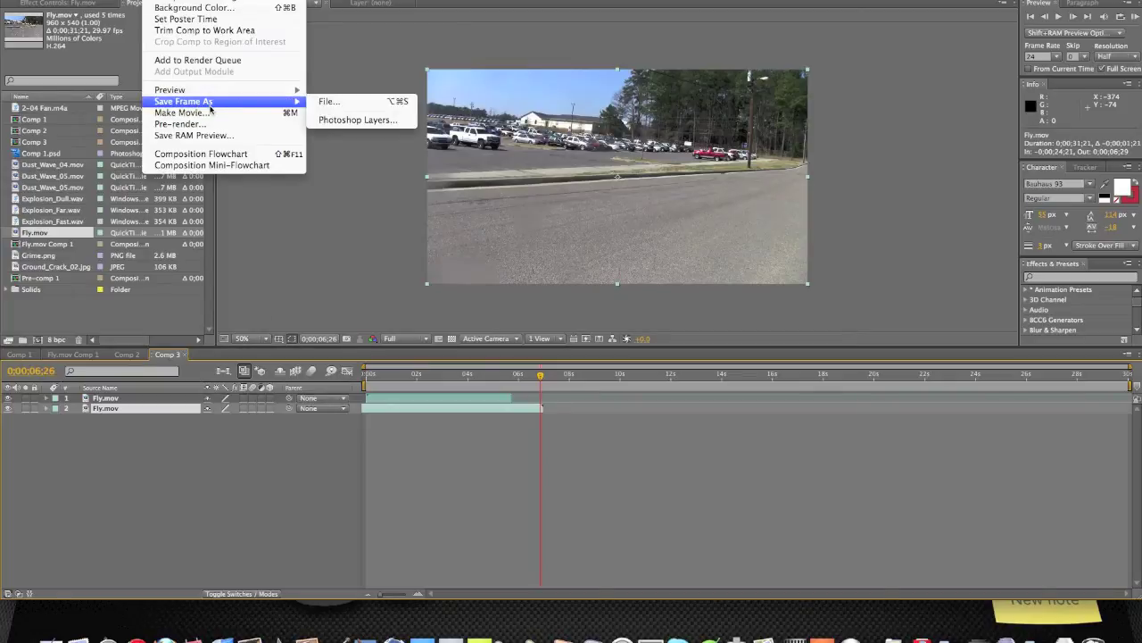
left_click(356, 151)
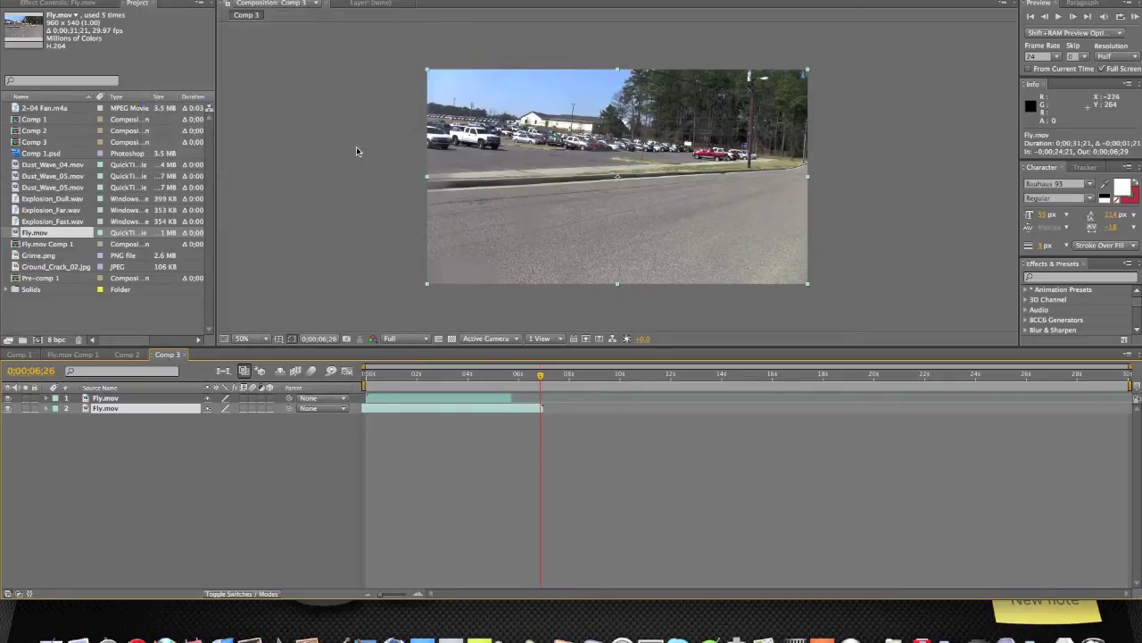
left_click_drag(390, 410, 1012, 401)
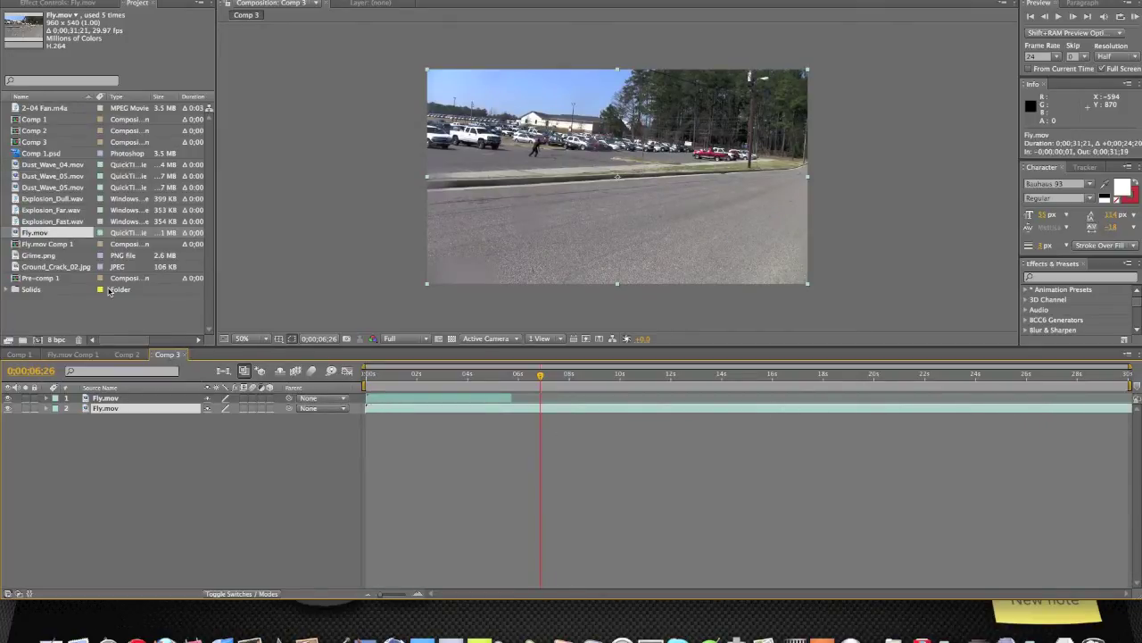
- Add Comp 1.psd between the Fly.mov layers, trimmed from about 5;20 to just after 6 seconds
left_click_drag(41, 153, 159, 408)
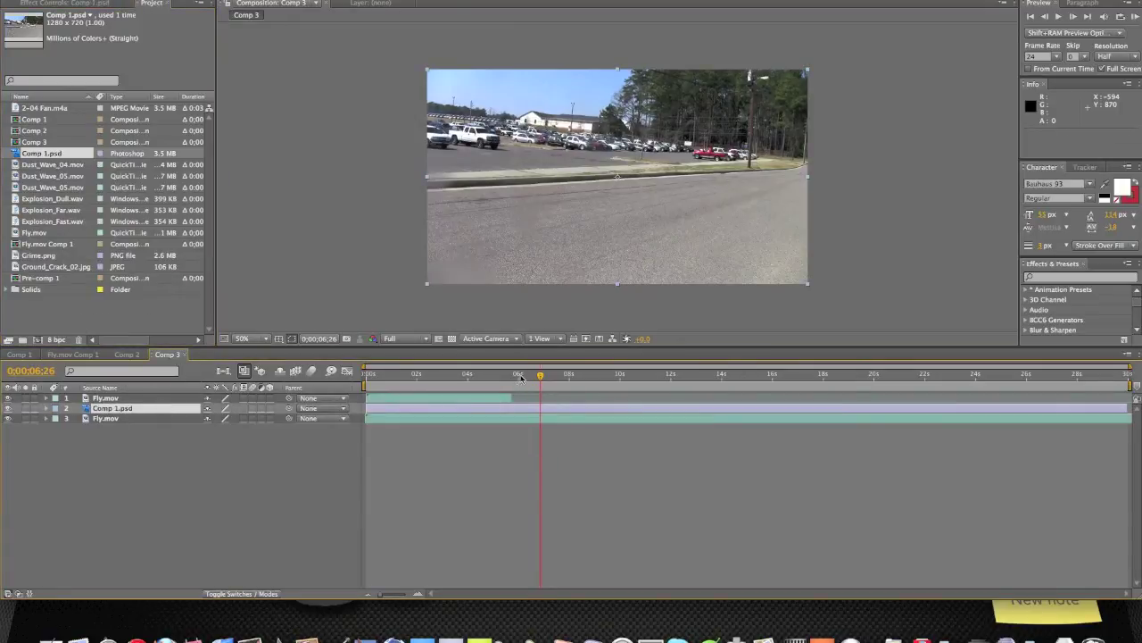
mouse_move(525, 378)
left_mouse_down()
mouse_move(484, 380)
mouse_move(521, 380)
left_mouse_up()
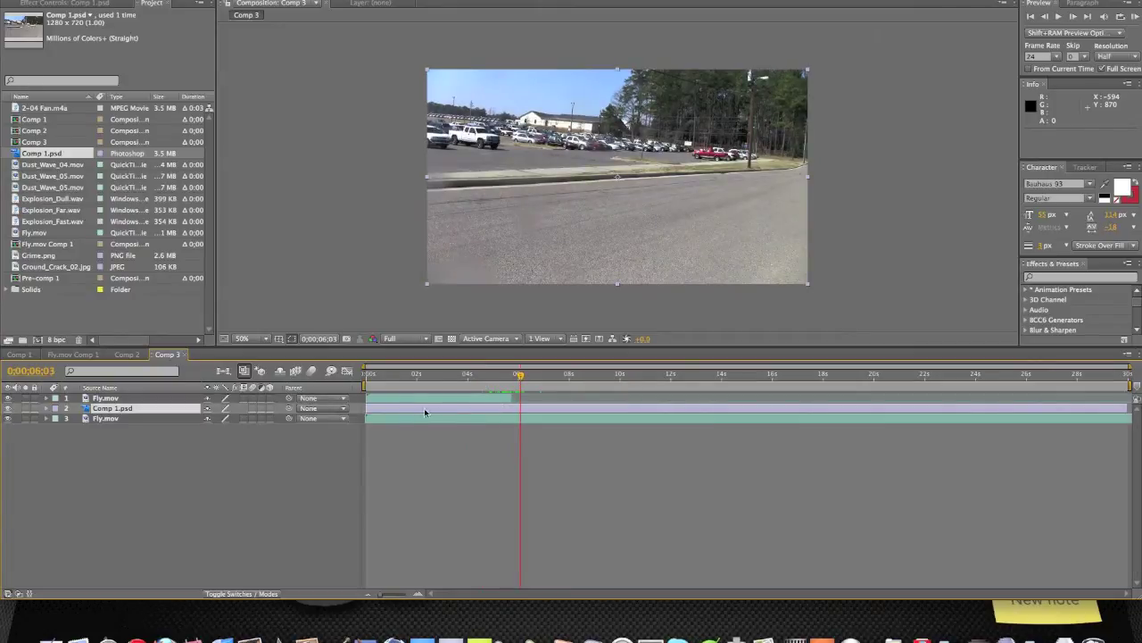
left_click_drag(368, 407, 513, 409)
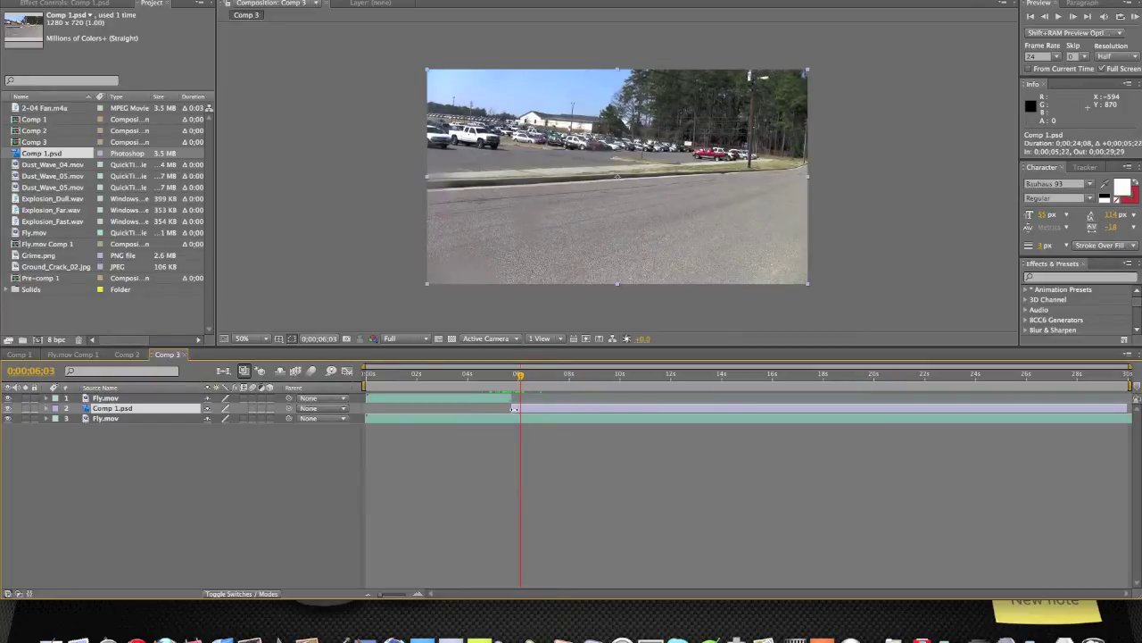
left_click_drag(505, 380, 510, 380)
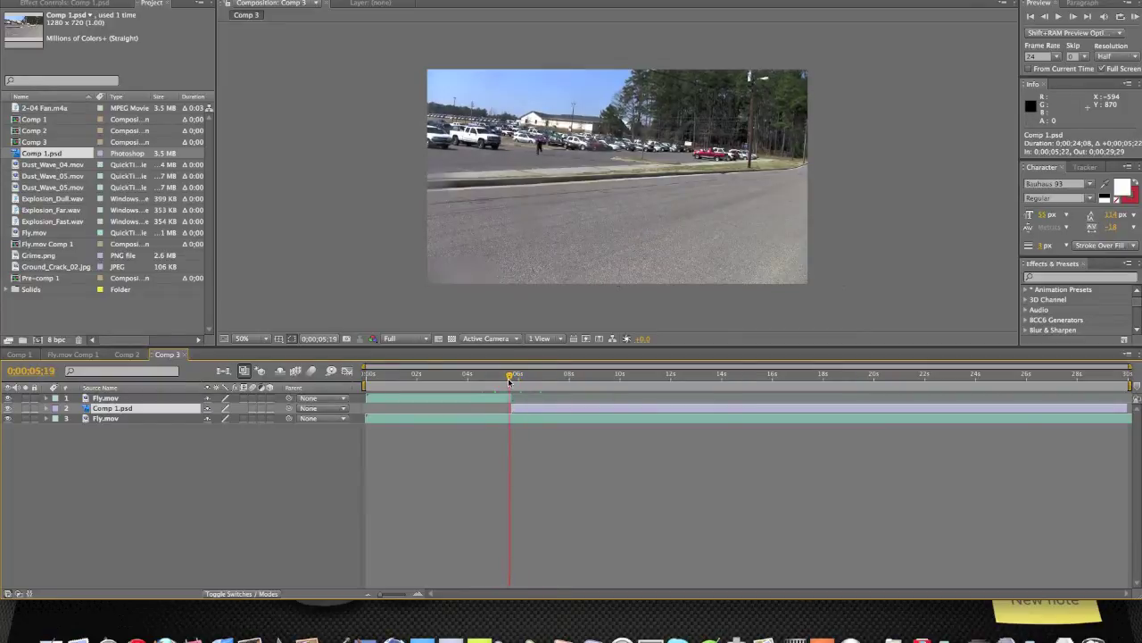
left_click(516, 380)
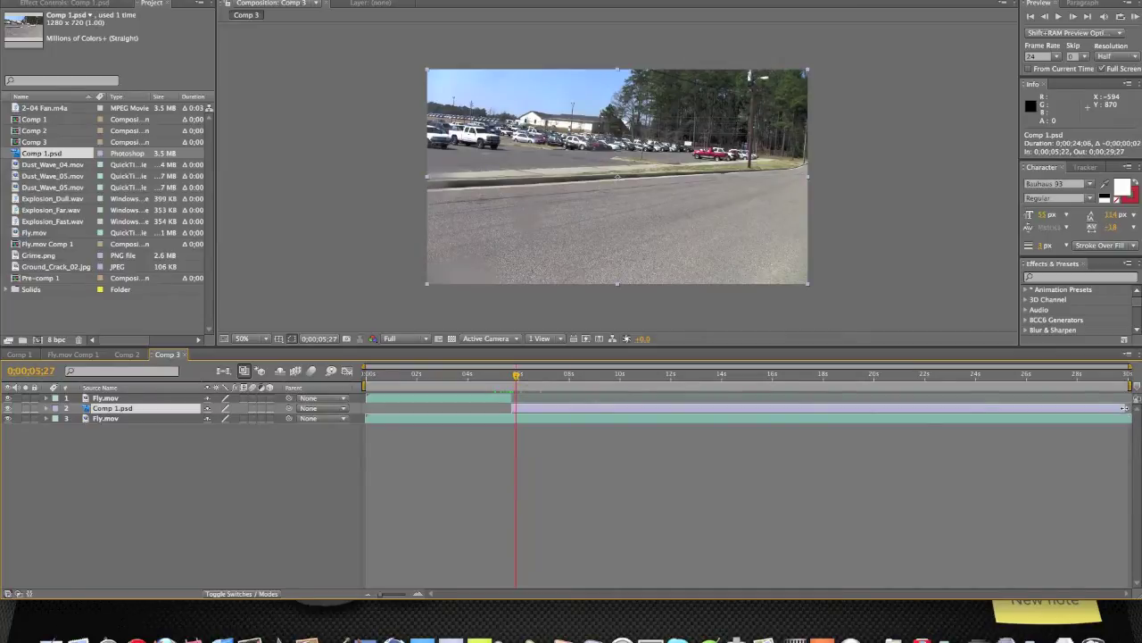
left_click_drag(1124, 408, 526, 409)
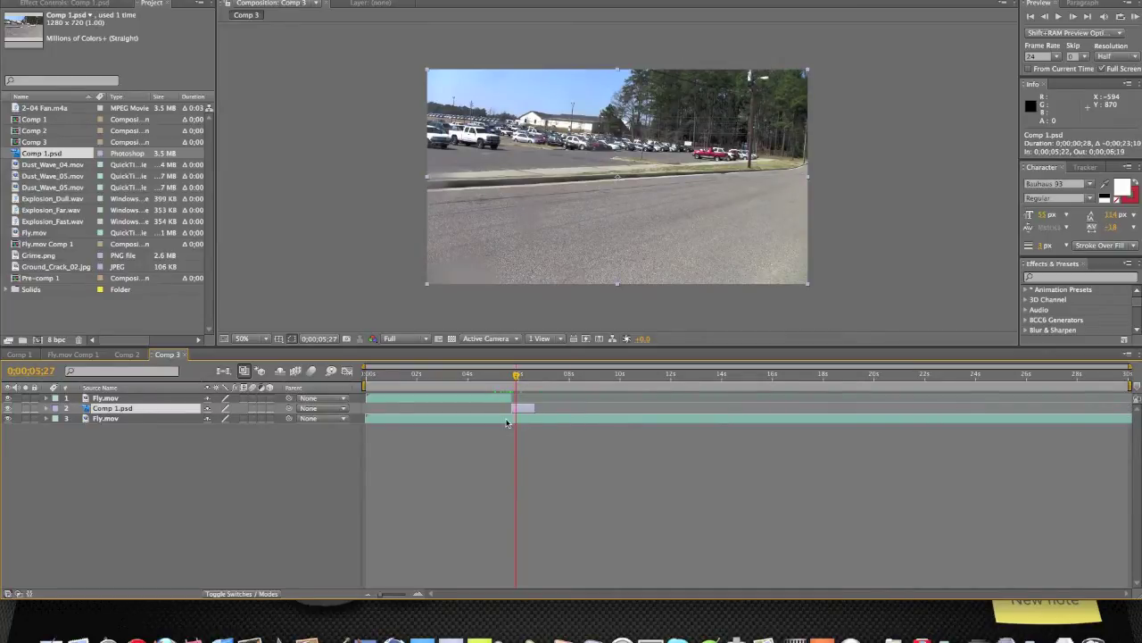
- Push the bottom Fly.mov's start to the comp's end at about 13;09
left_click(506, 422)
left_click_drag(516, 379, 1094, 378)
left_click_drag(366, 417, 1112, 418)
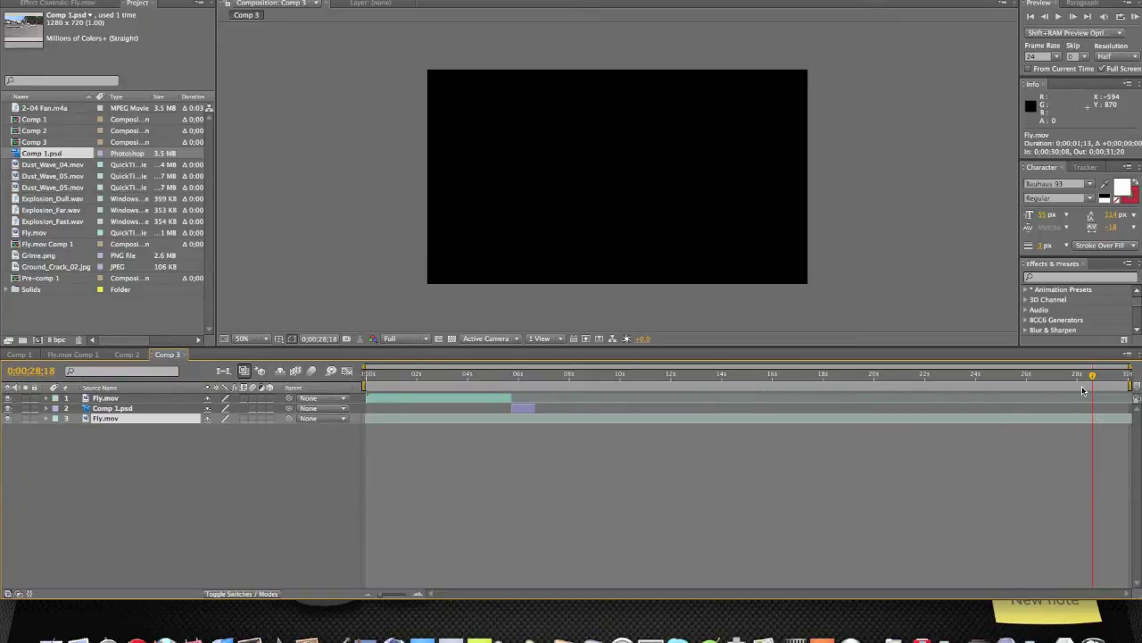
- Undo the timing change and slide the bottom Fly.mov to start at 0:00:06;20, after Comp 1.psd
key("super+z")
key("super+z")
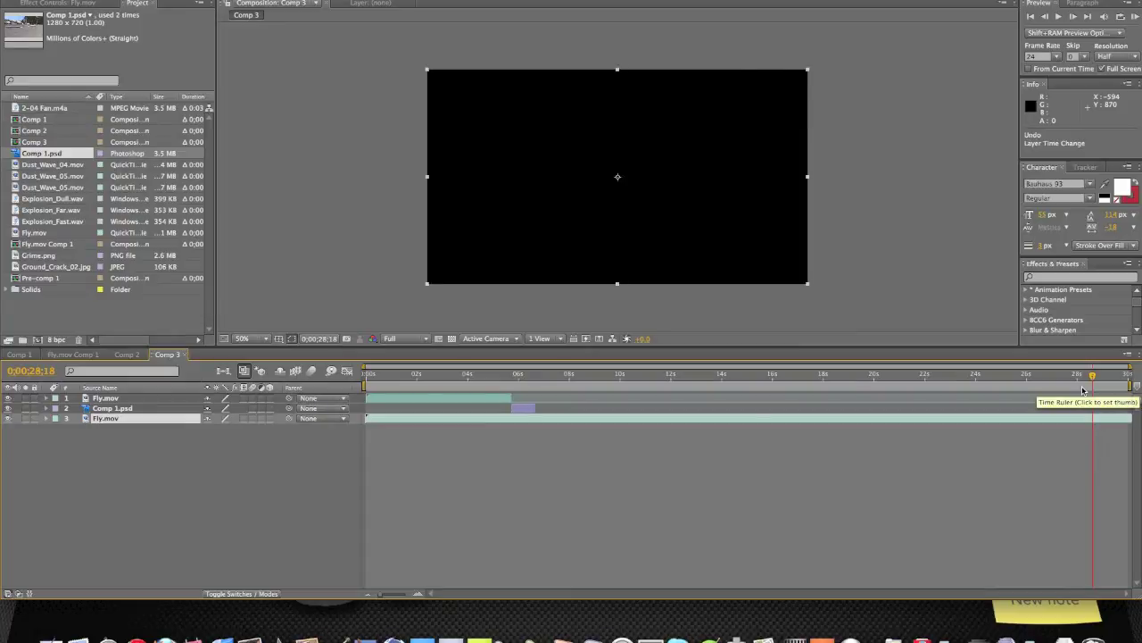
left_click_drag(363, 418, 981, 419)
left_click_drag(806, 426, 538, 418)
left_click(536, 379)
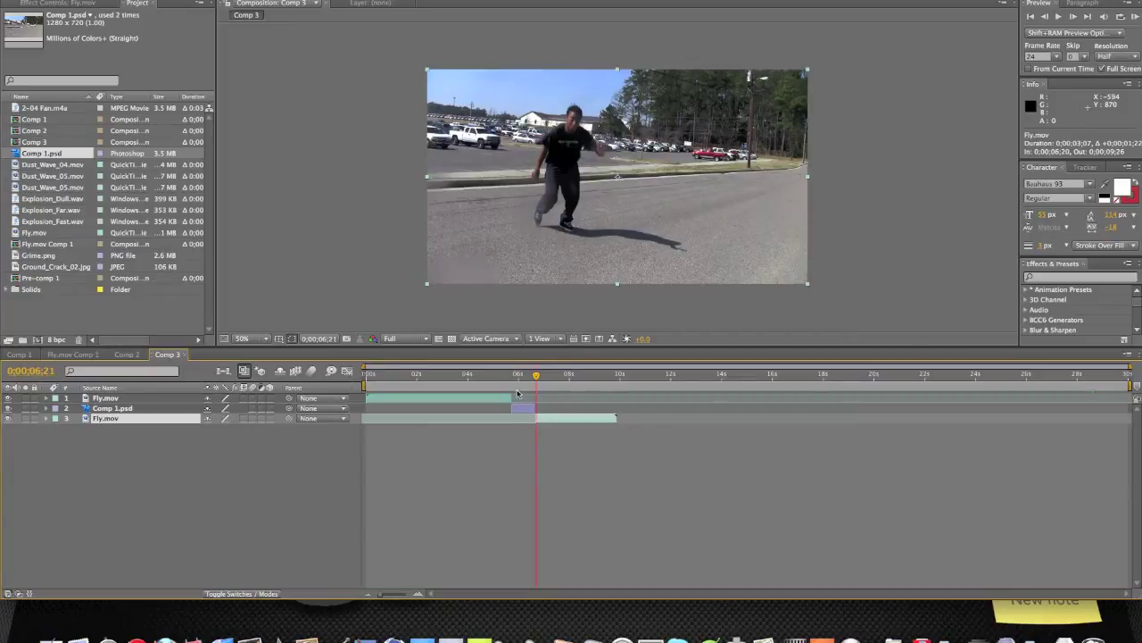
left_click_drag(538, 377, 506, 380)
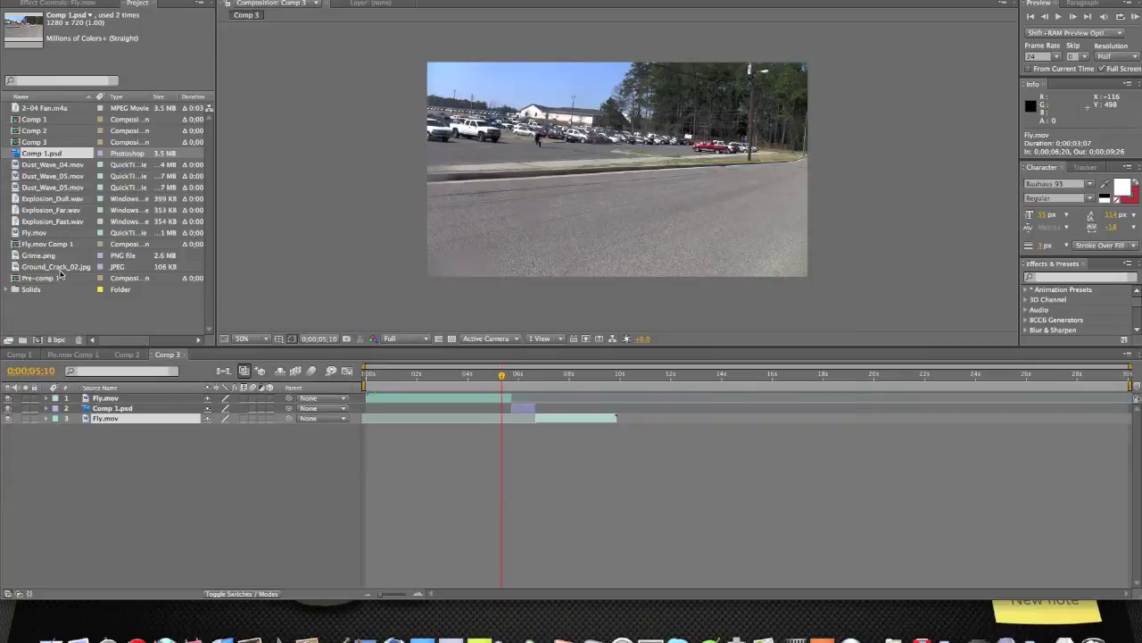
left_click(61, 269)
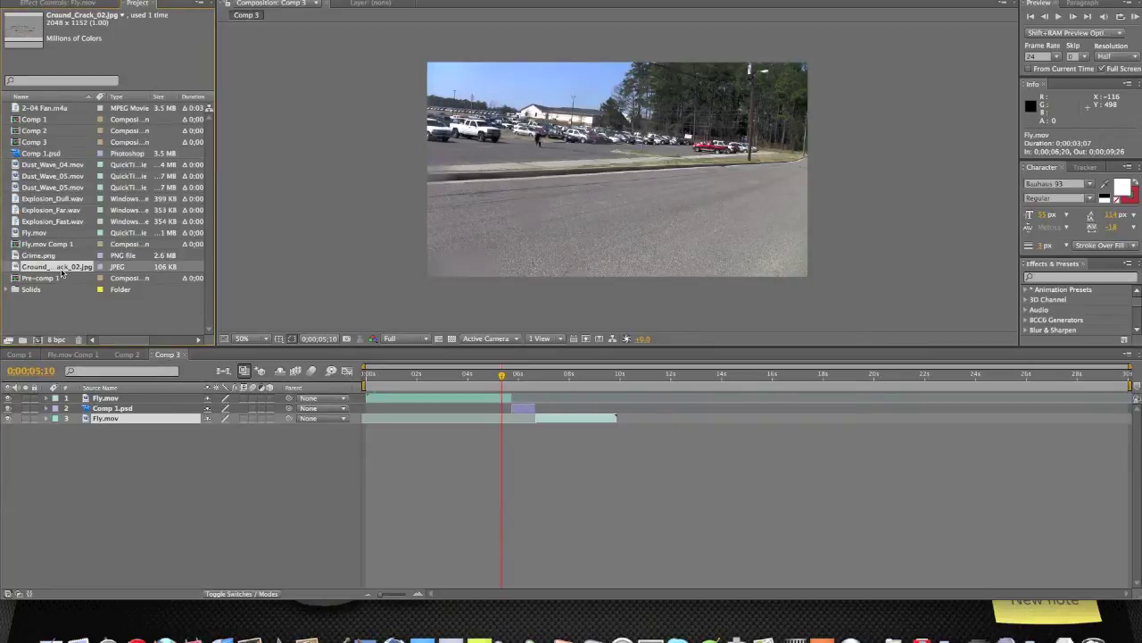
scroll(79, 222, "right", 3)
scroll(40, 215, "left", 3)
left_click(45, 186)
left_click(56, 166)
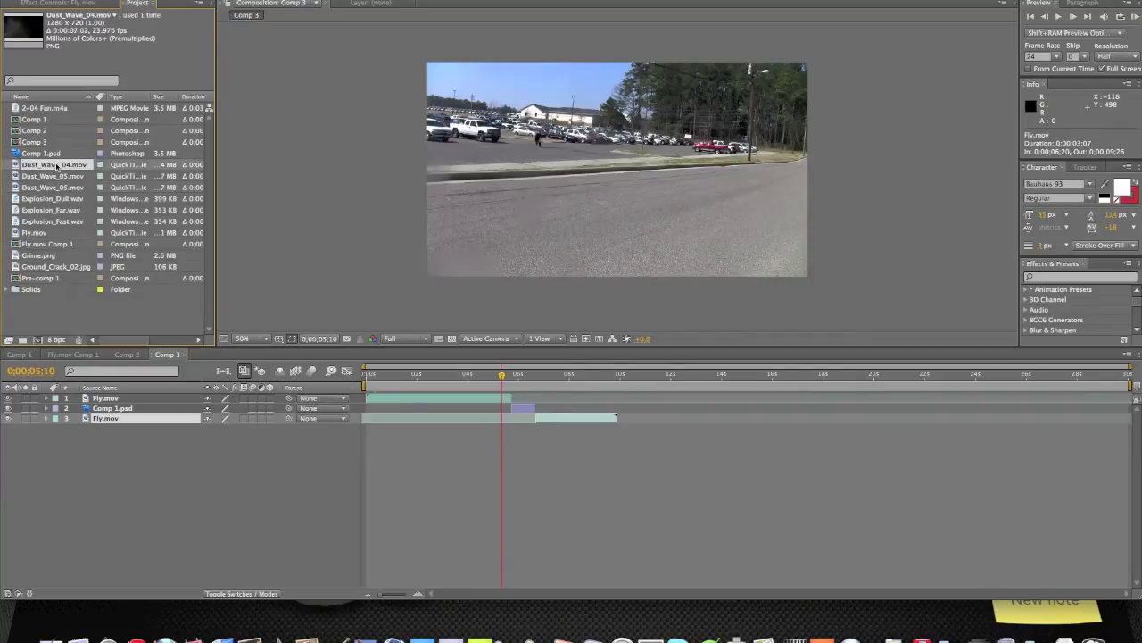
scroll(57, 166, "right", 3)
scroll(55, 166, "left", 3)
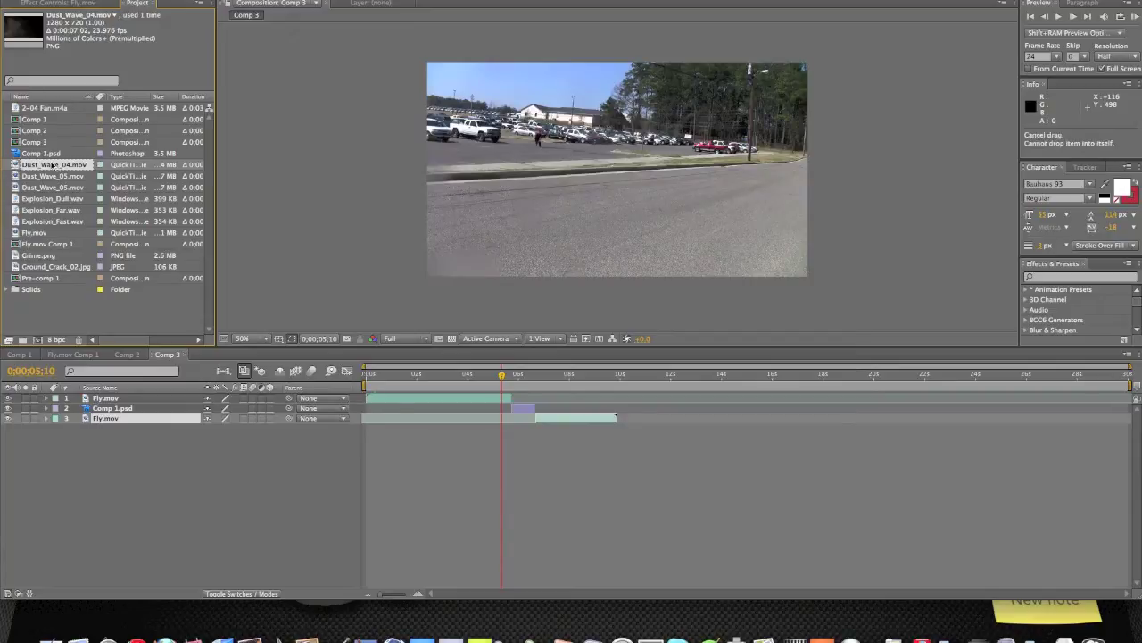
- Add Dust_Wave_05.mov on top at 35% scale, starting near 0:00:05;05, positioned over the man
left_click_drag(49, 177, 144, 399)
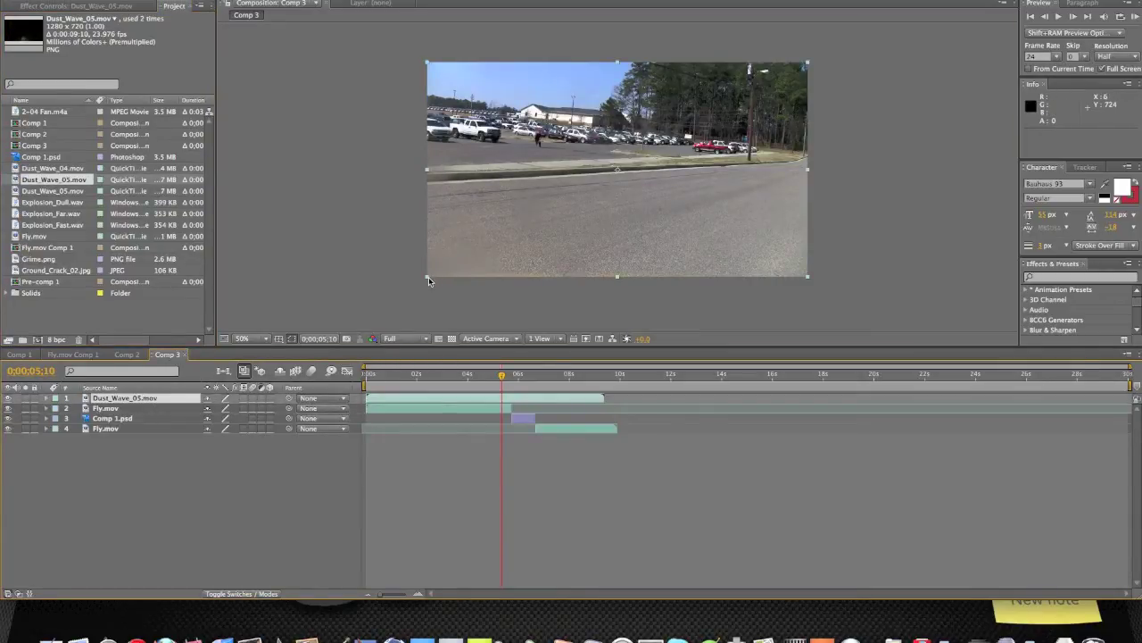
left_click_drag(426, 277, 579, 193)
left_click_drag(453, 403, 455, 398)
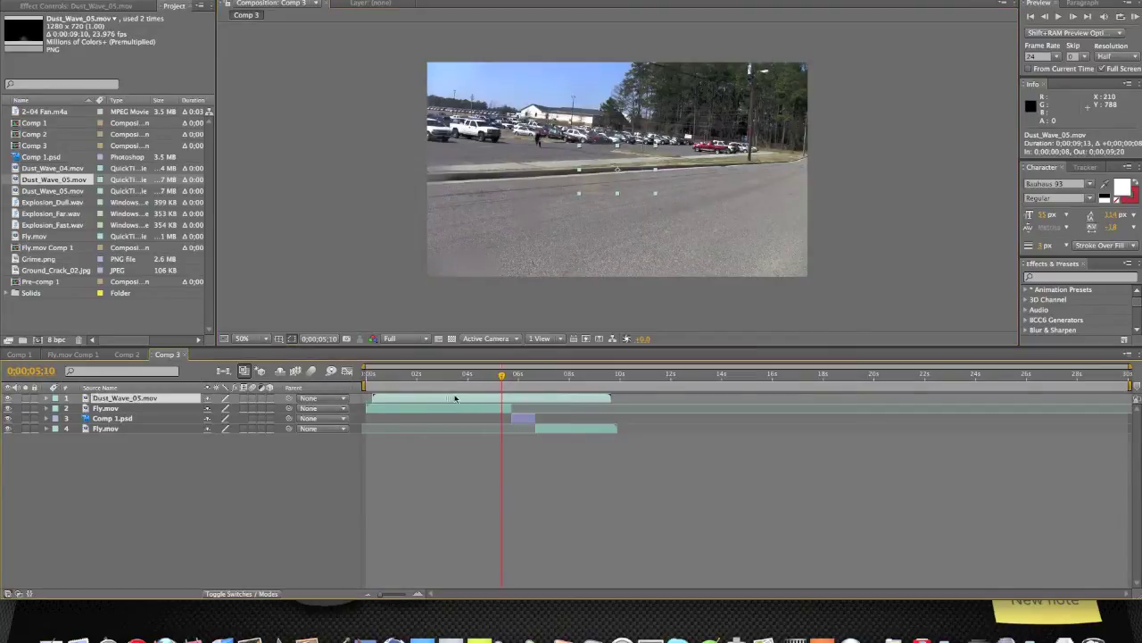
left_click_drag(569, 391, 572, 394)
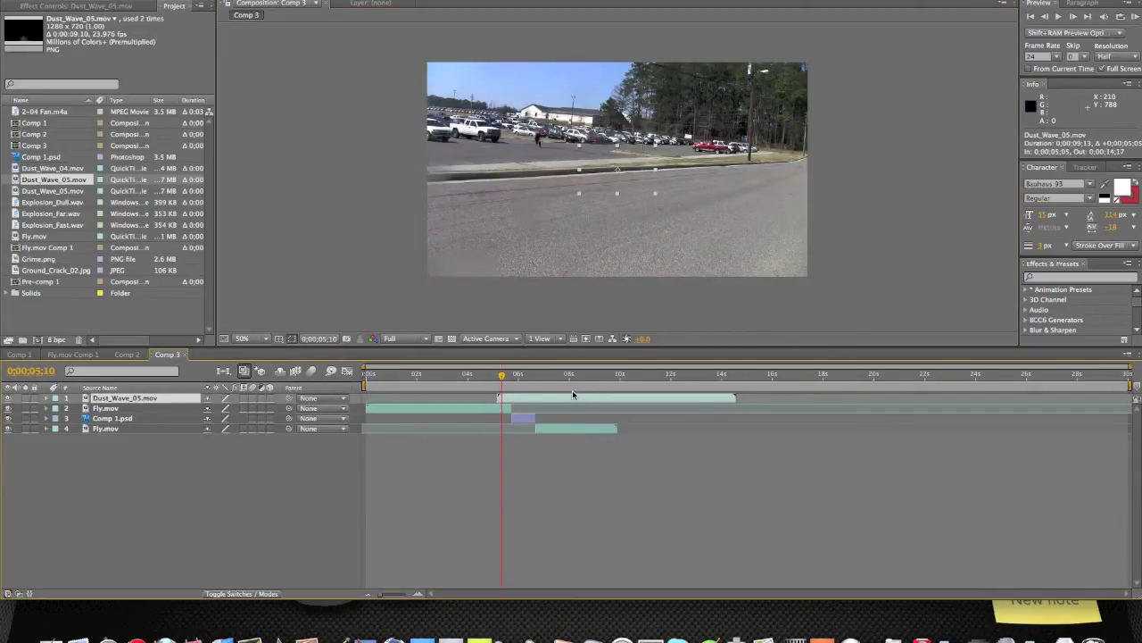
left_click_drag(623, 173, 570, 130)
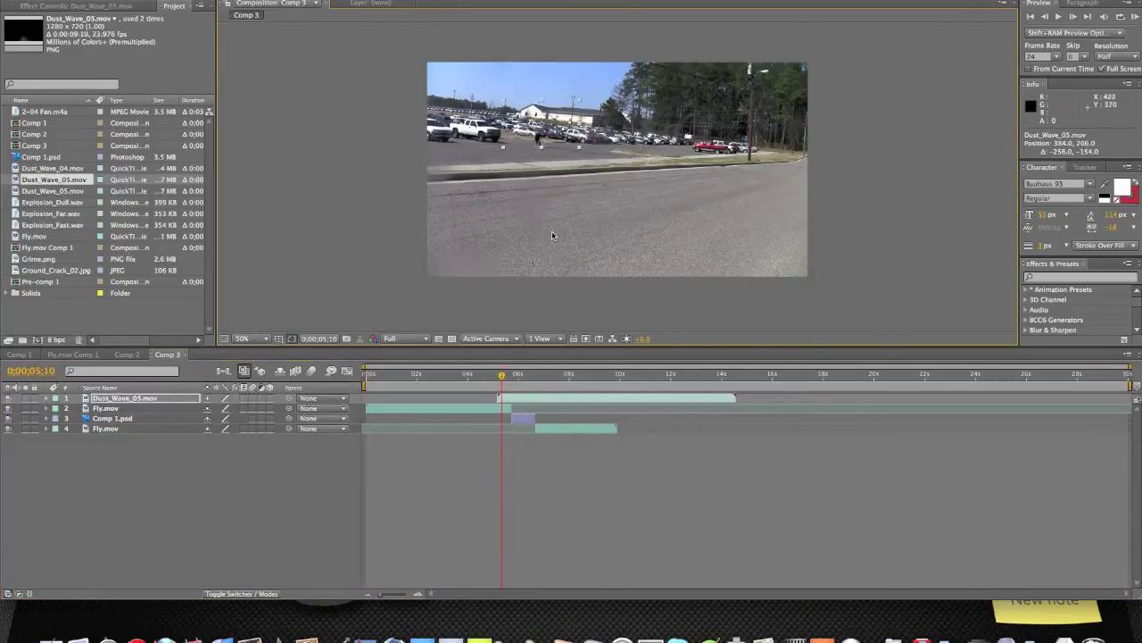
mouse_move(501, 379)
left_mouse_down()
mouse_move(523, 377)
mouse_move(498, 380)
left_mouse_up()
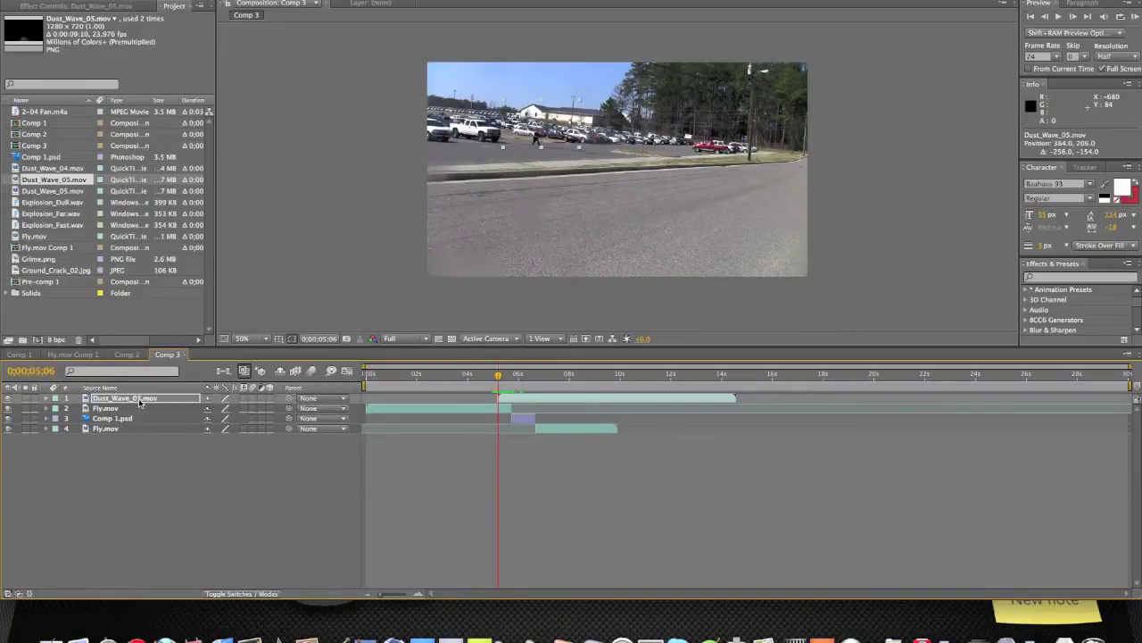
left_click(140, 400)
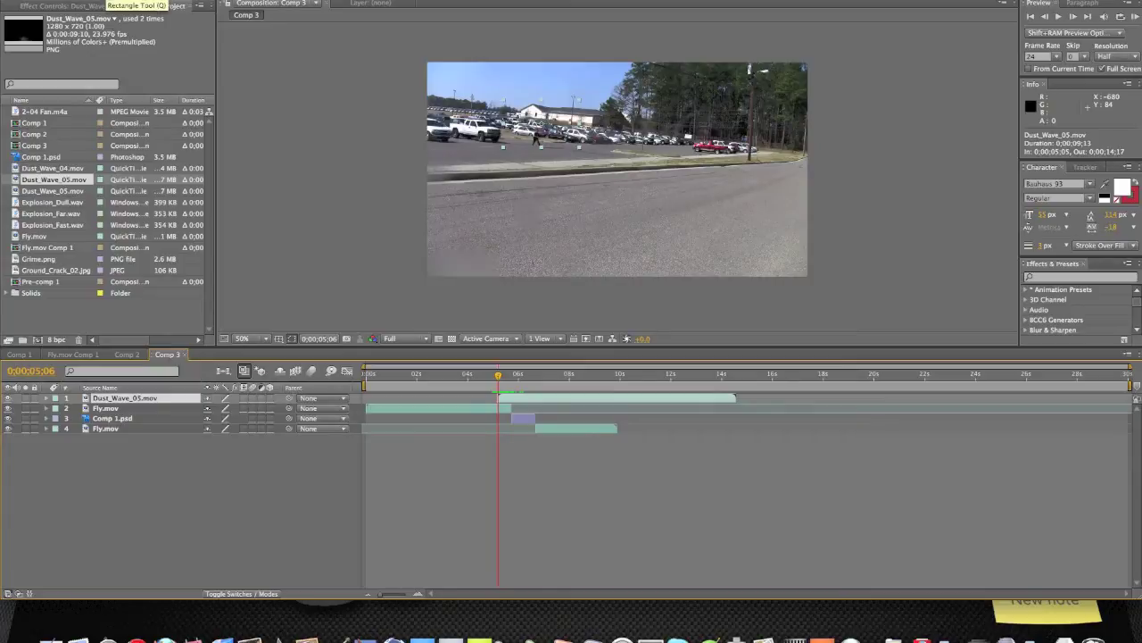
- Draw a rectangular mask around the man on the dust wave and feather it 131 pixels
left_click_drag(503, 100, 581, 145)
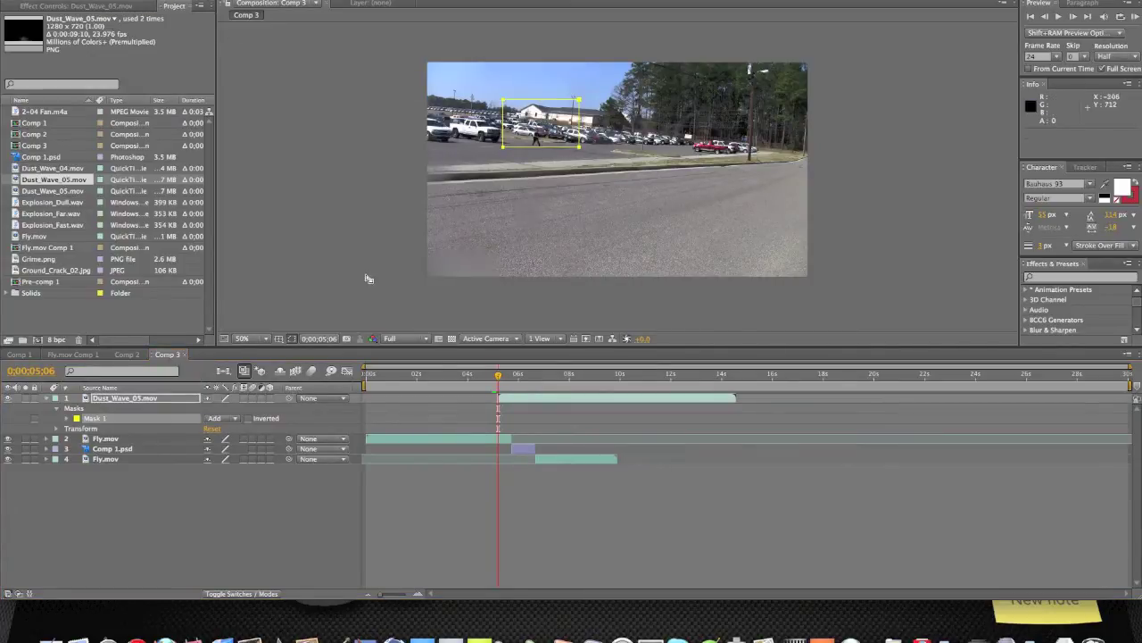
left_click(151, 420)
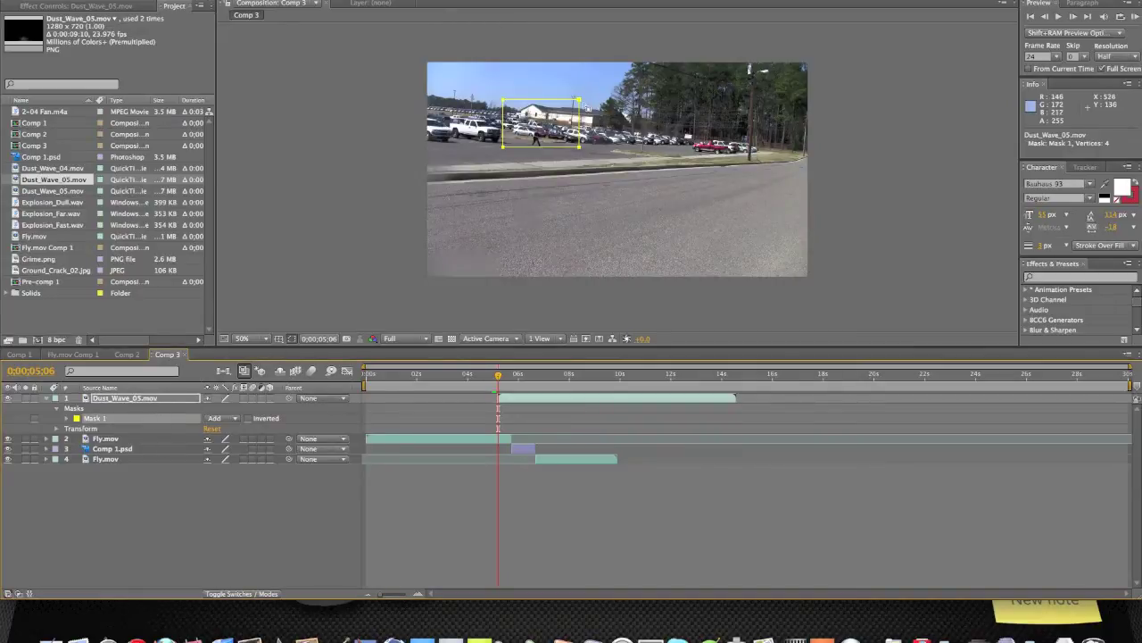
left_click_drag(579, 102, 579, 98)
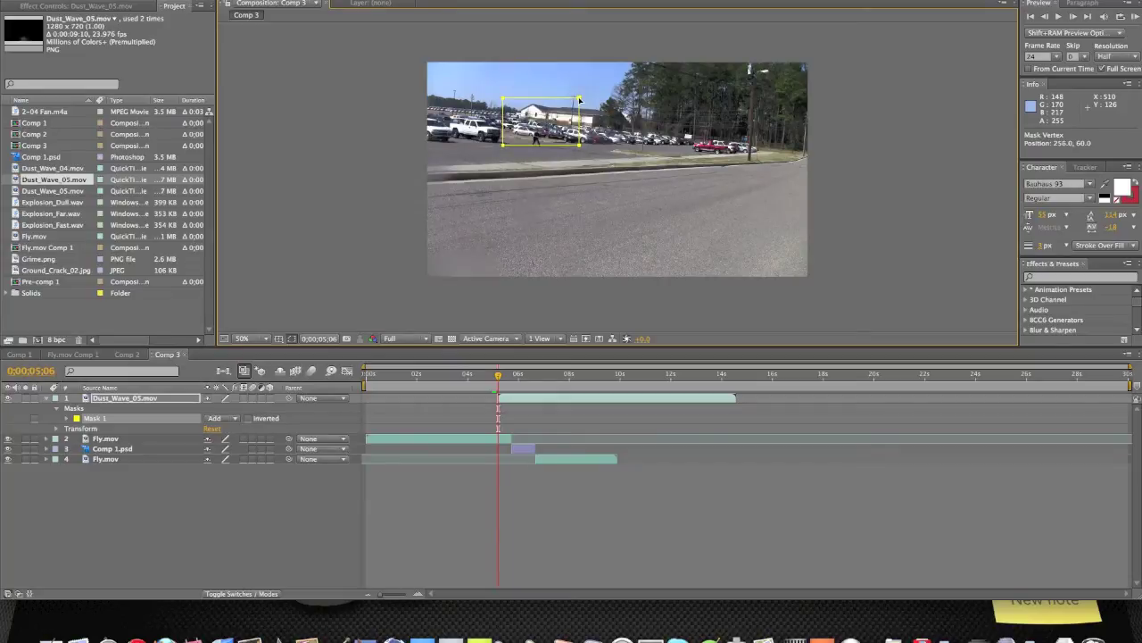
left_click(153, 420)
key("super+grave")
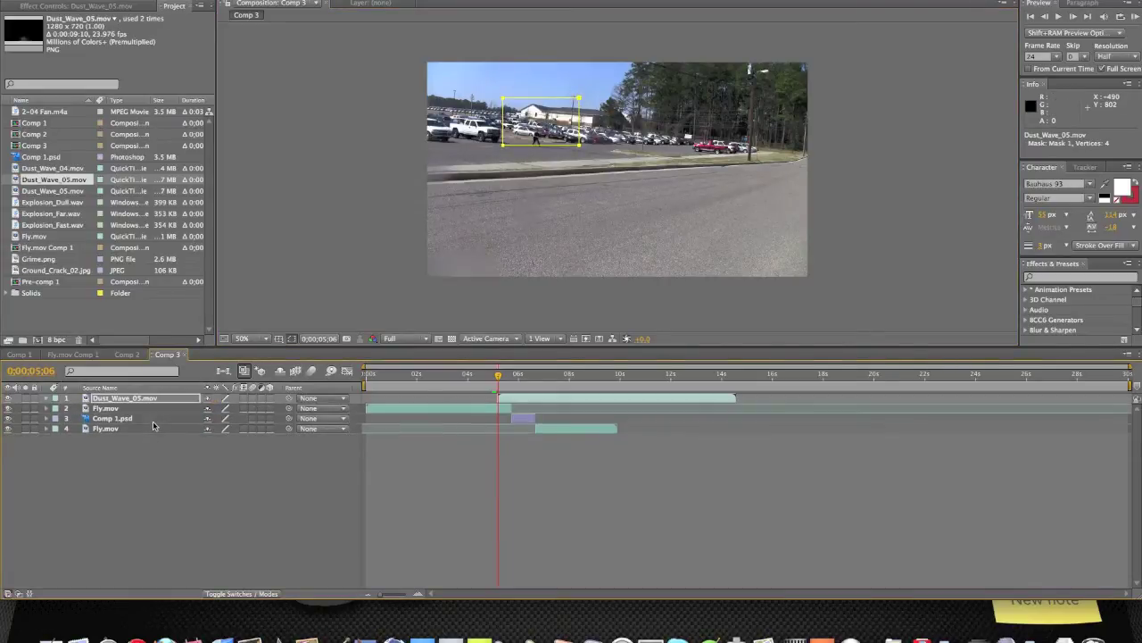
key("m")
key("m")
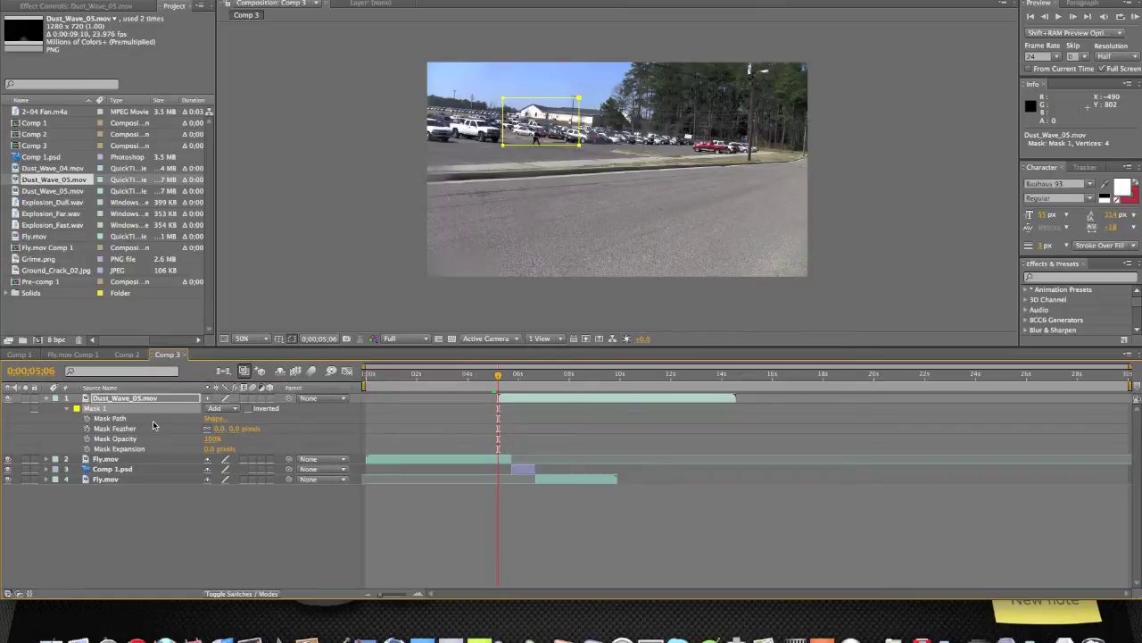
left_click_drag(234, 429, 427, 409)
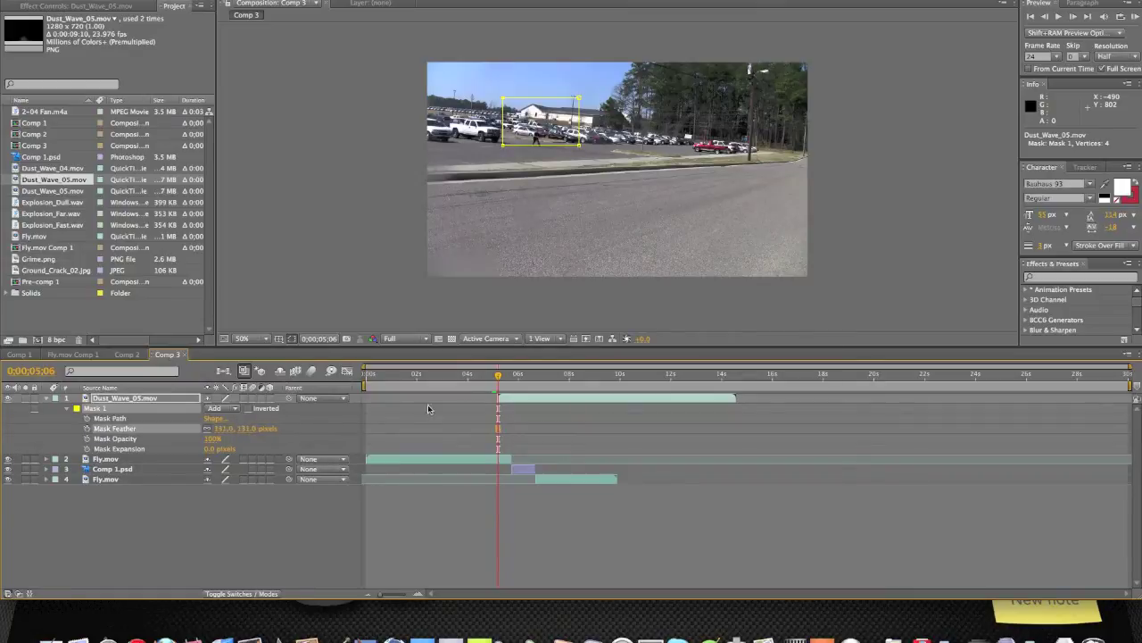
- Scrub around 0:00:05;02–5;21 to check the dust wave and shift the mask slightly down-left
left_click(510, 378)
left_click(413, 238)
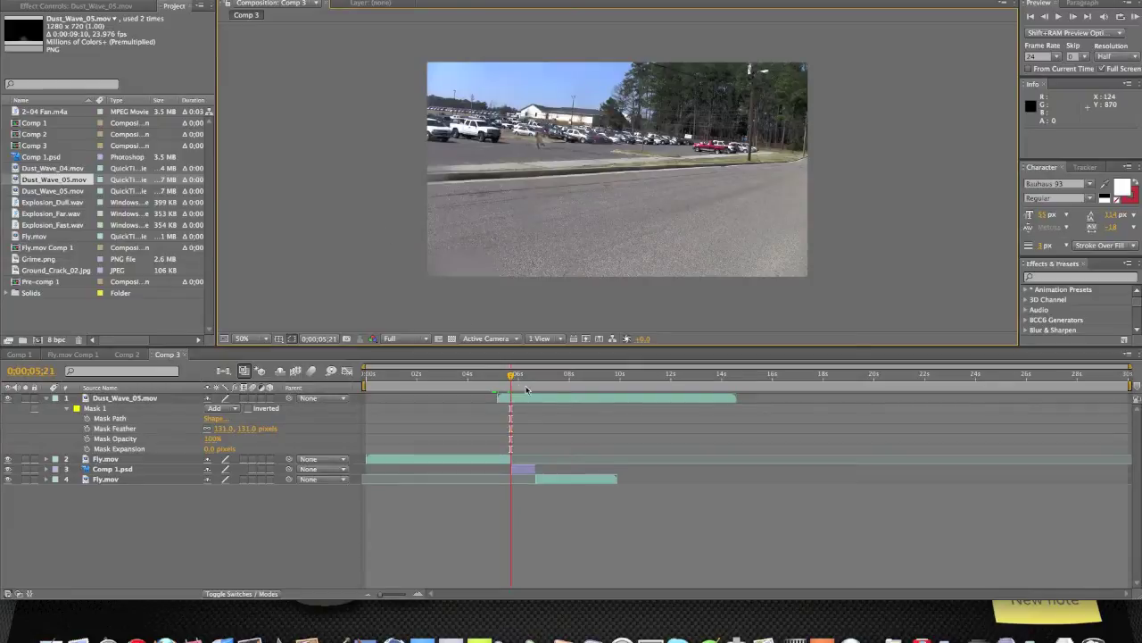
left_click_drag(512, 379, 508, 376)
left_click(542, 139)
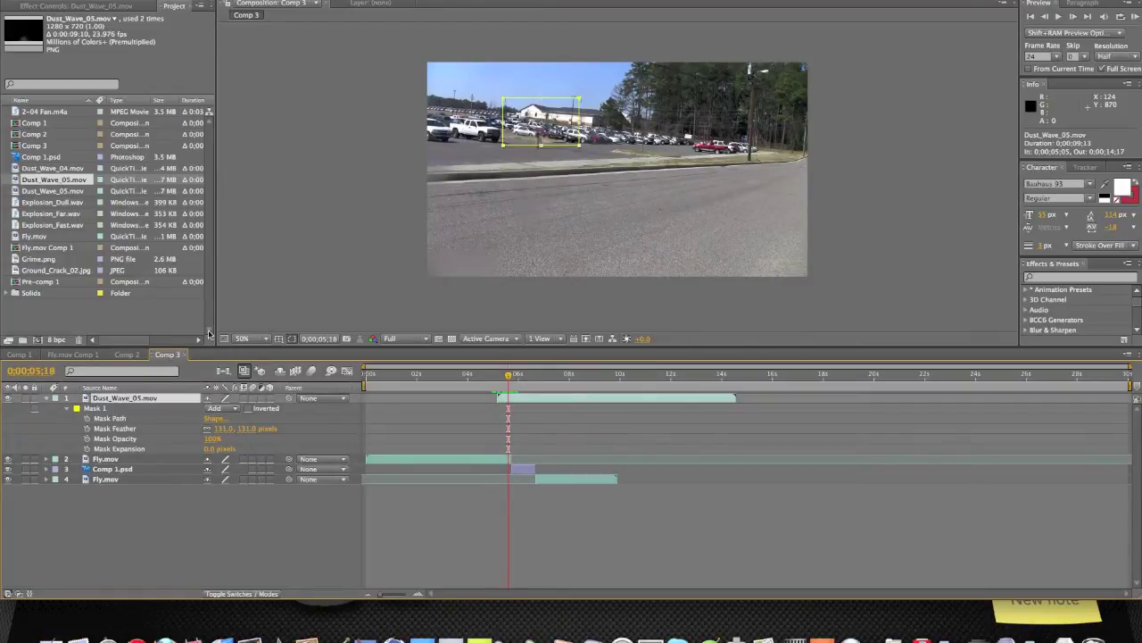
left_click_drag(544, 117, 540, 129)
left_click(349, 205)
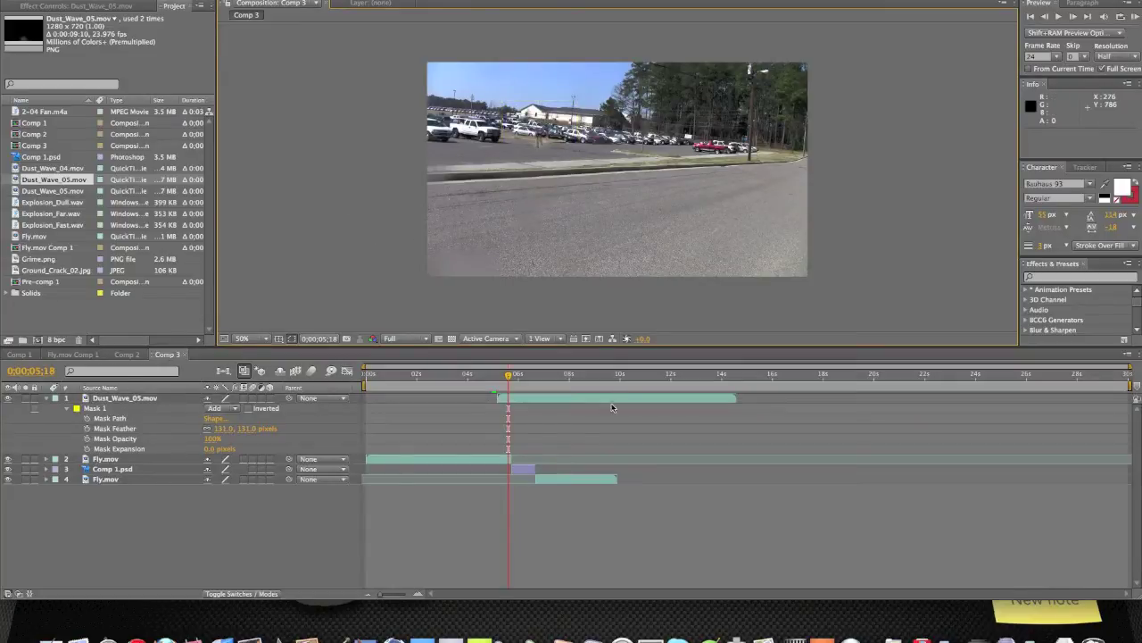
mouse_move(511, 378)
left_mouse_down()
mouse_move(492, 378)
mouse_move(509, 378)
left_mouse_up()
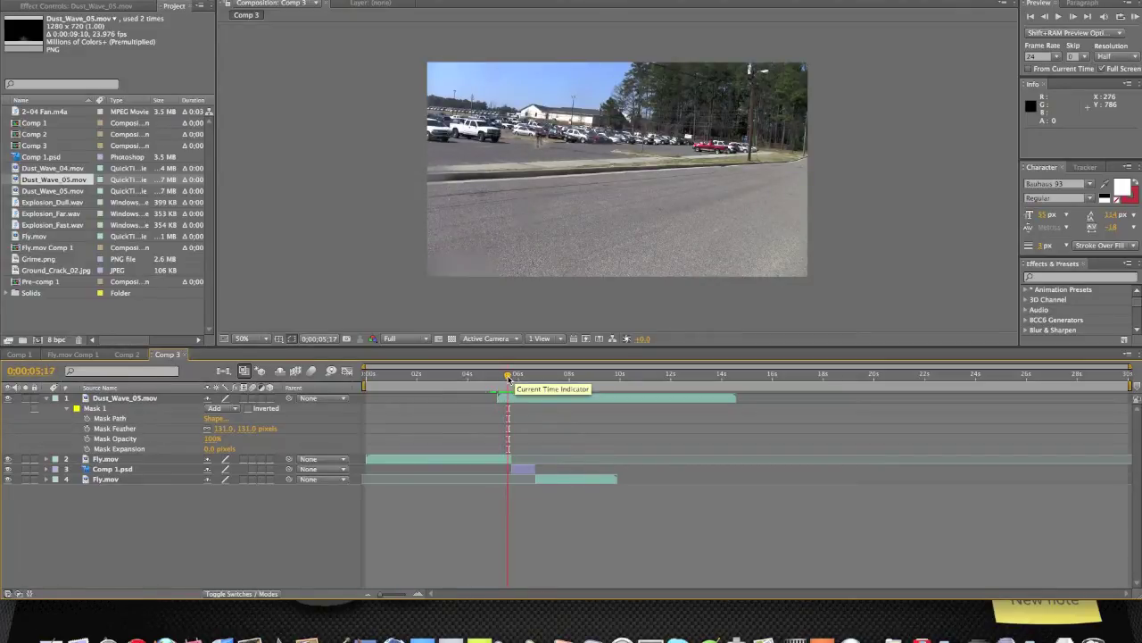
left_click(513, 402)
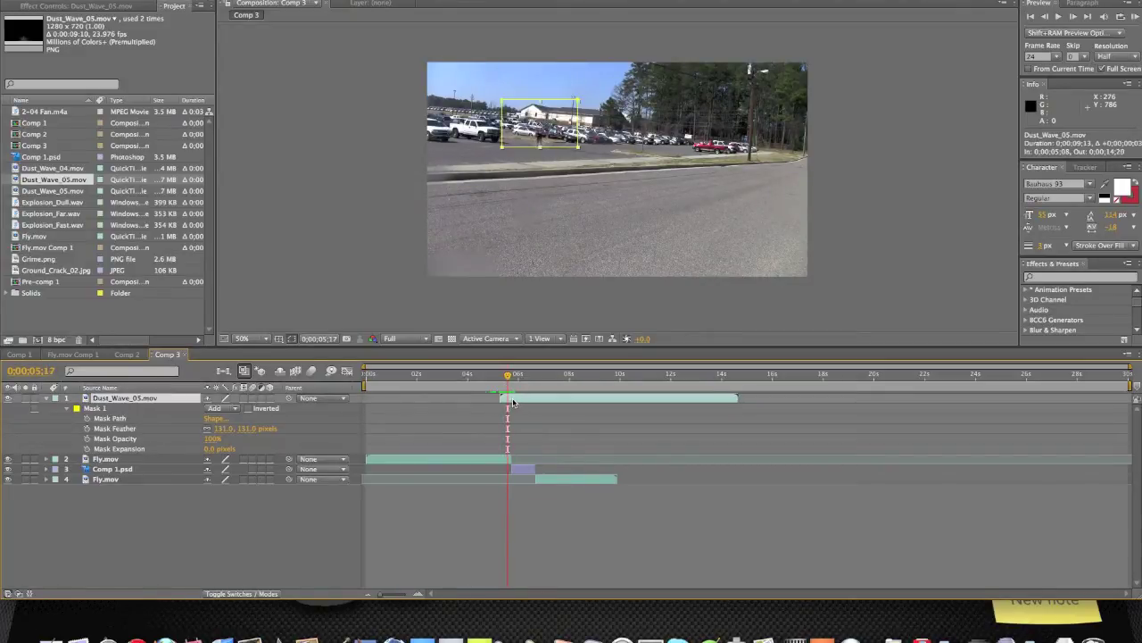
mouse_move(508, 378)
left_mouse_down()
mouse_move(525, 375)
mouse_move(486, 375)
mouse_move(526, 375)
left_mouse_up()
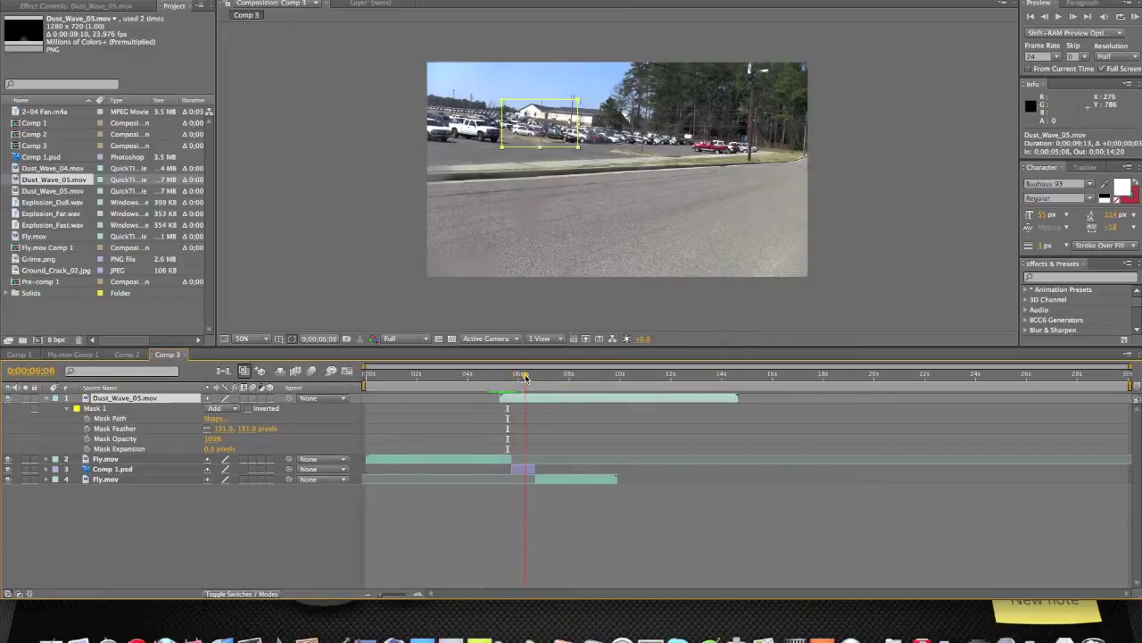
left_click(530, 470)
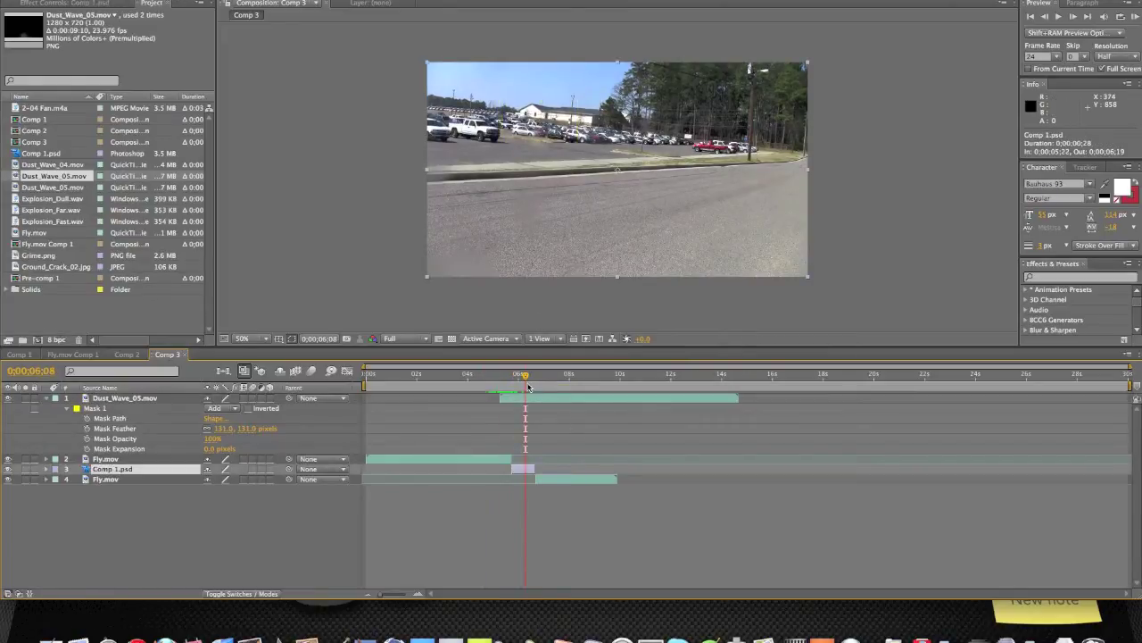
mouse_move(526, 377)
left_mouse_down()
mouse_move(496, 382)
mouse_move(523, 384)
mouse_move(509, 385)
left_mouse_up()
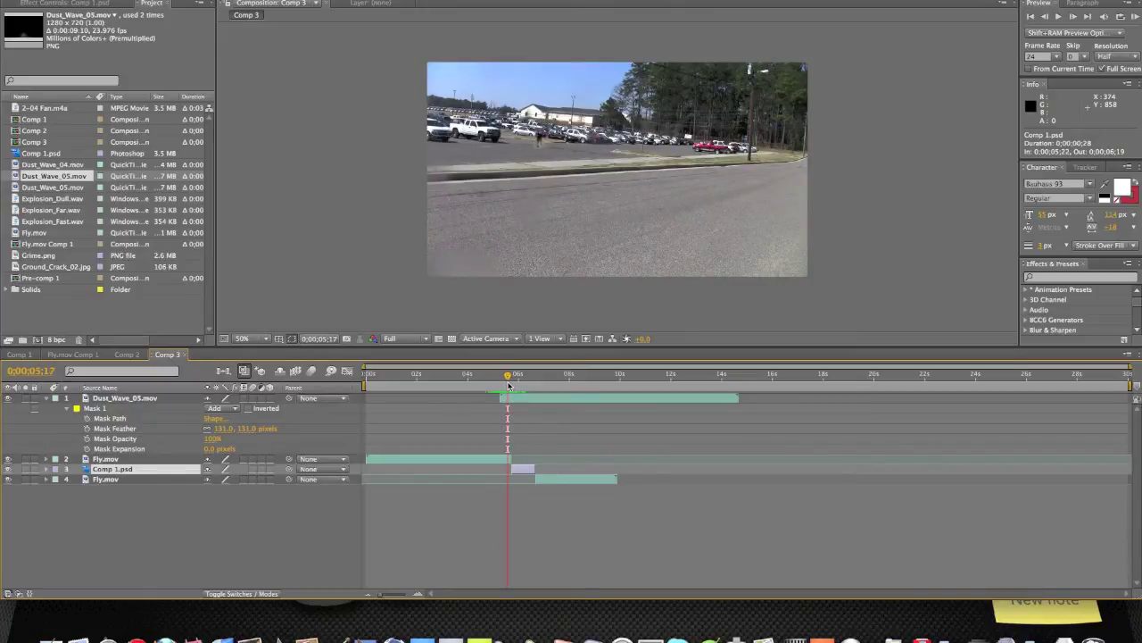
scroll(610, 384, "up", 5)
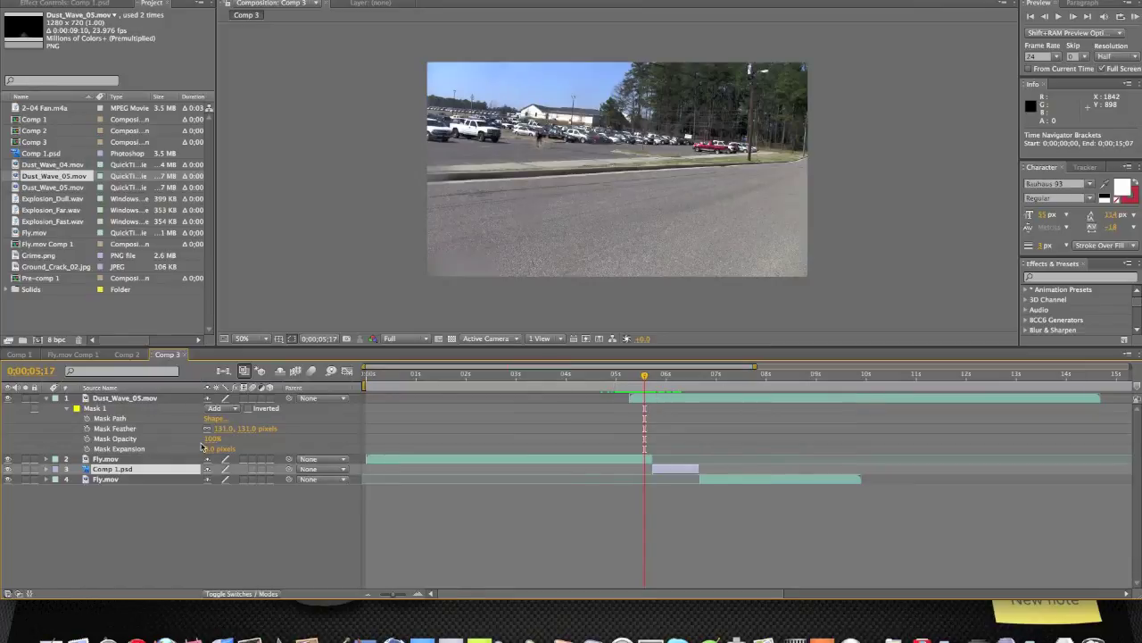
left_click(154, 495)
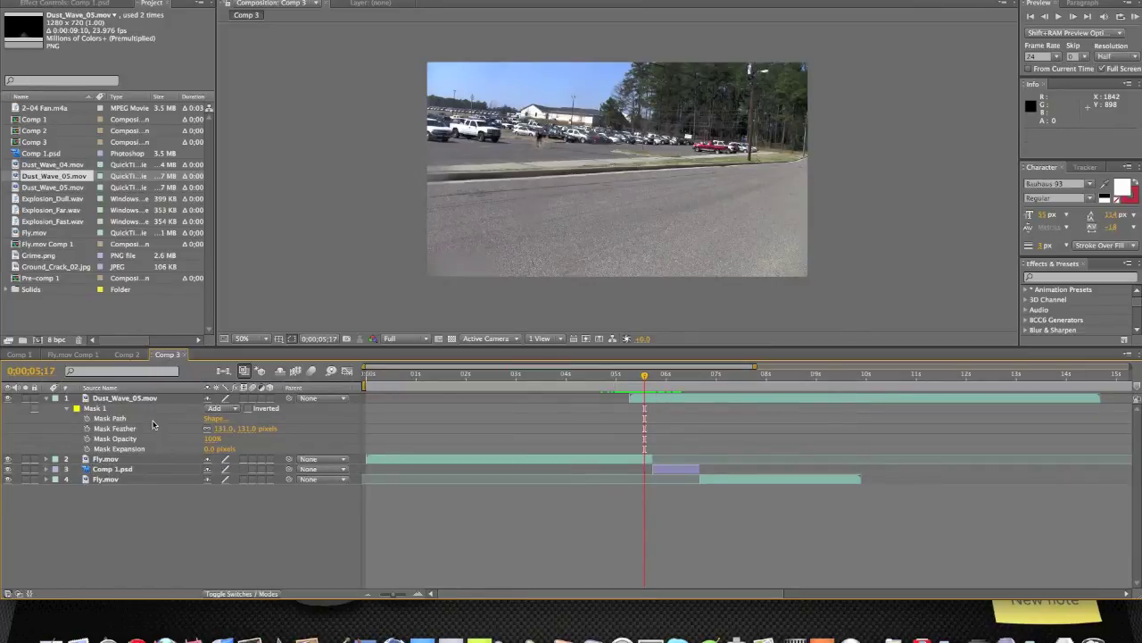
- Add a new adjustment layer, Adjustment Layer 3, at the top of Comp 3
left_click(227, 0)
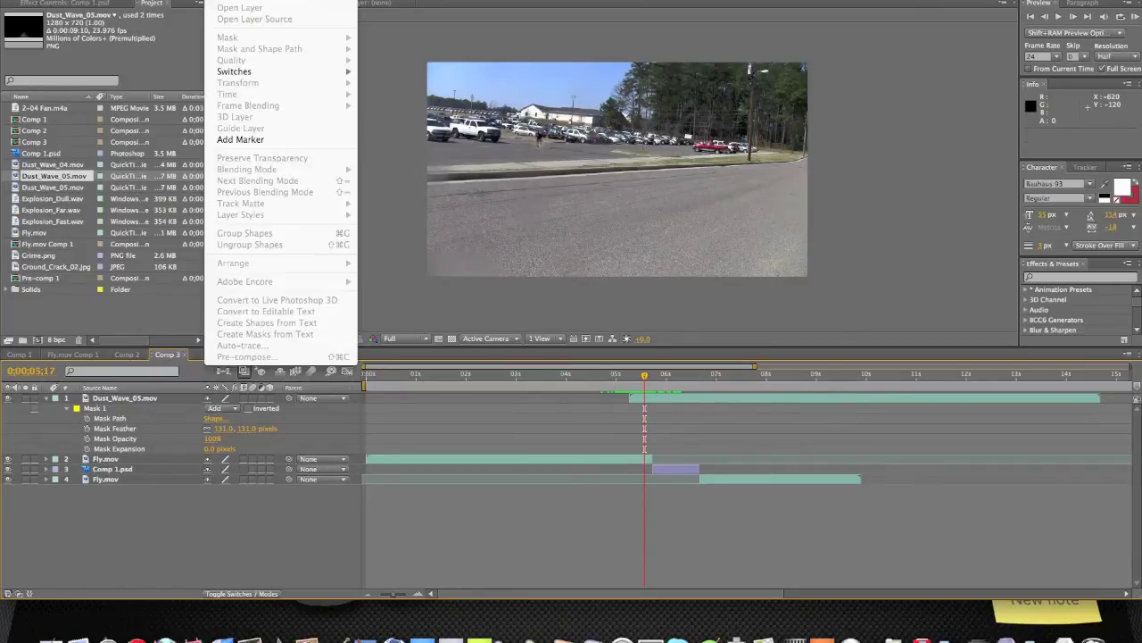
mouse_move(339, 2)
left_click(396, 50)
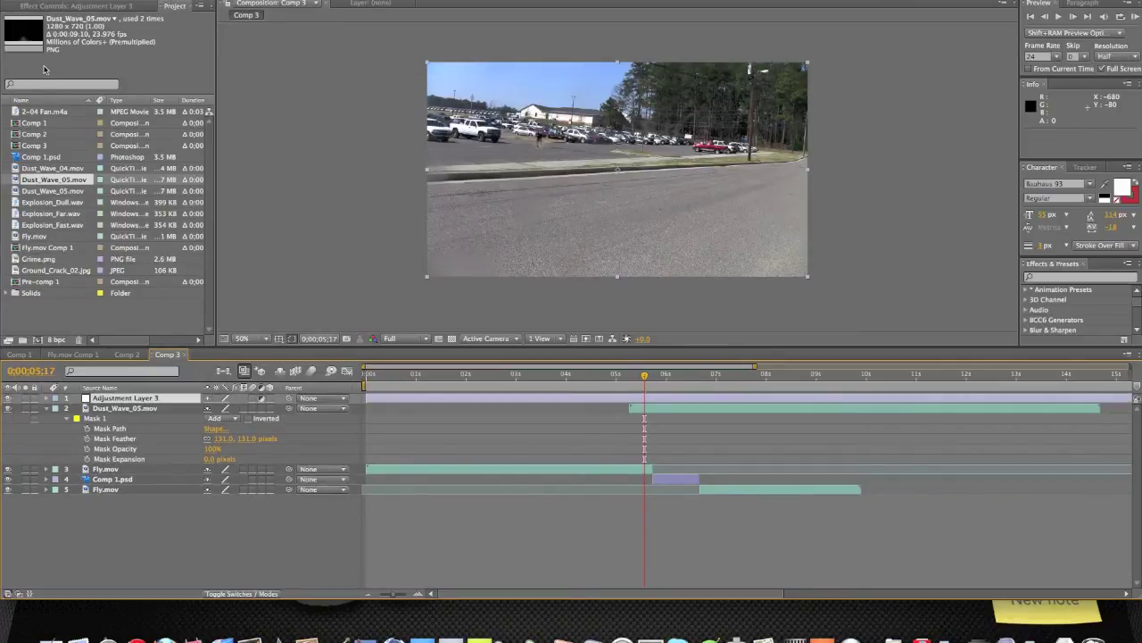
- Apply the Stylize > Emboss effect to Adjustment Layer 3
left_click(135, 6)
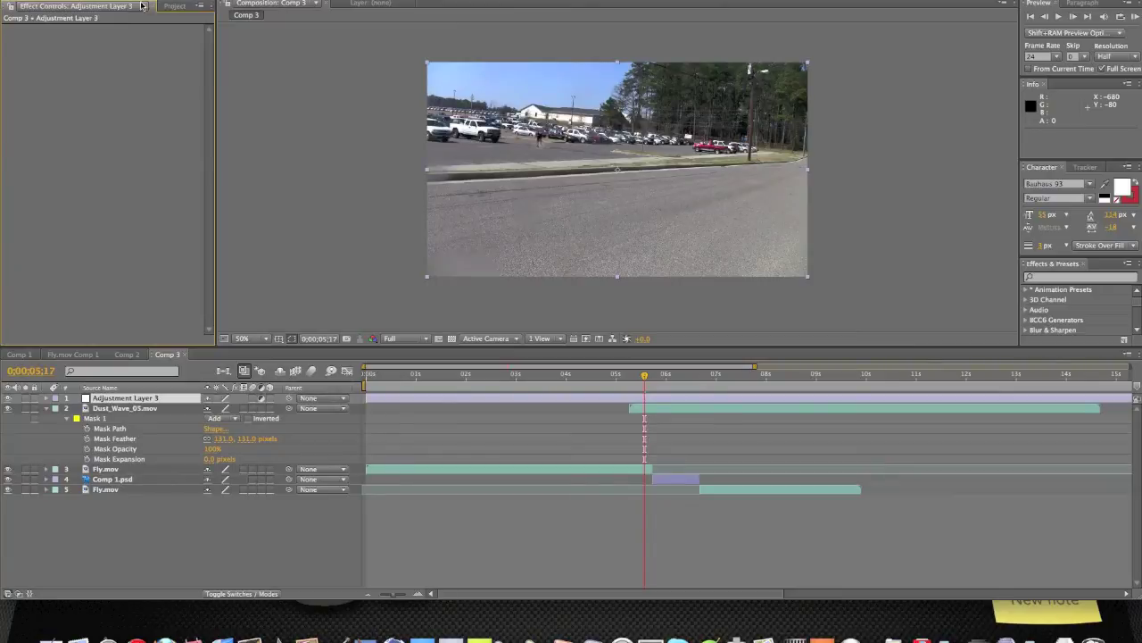
left_click(255, 0)
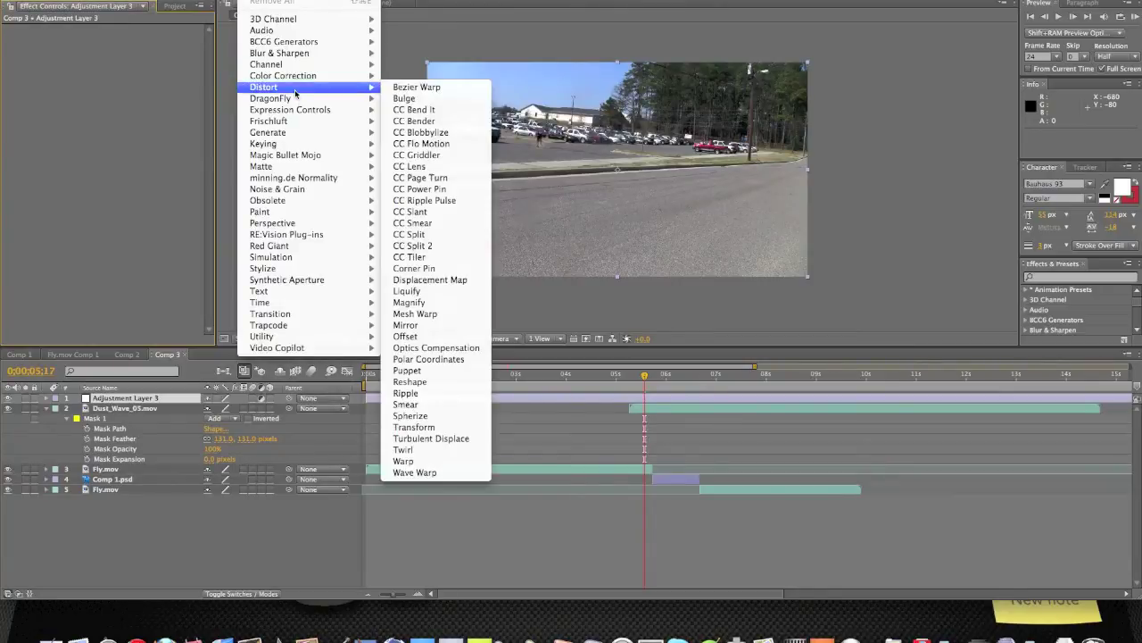
mouse_move(319, 246)
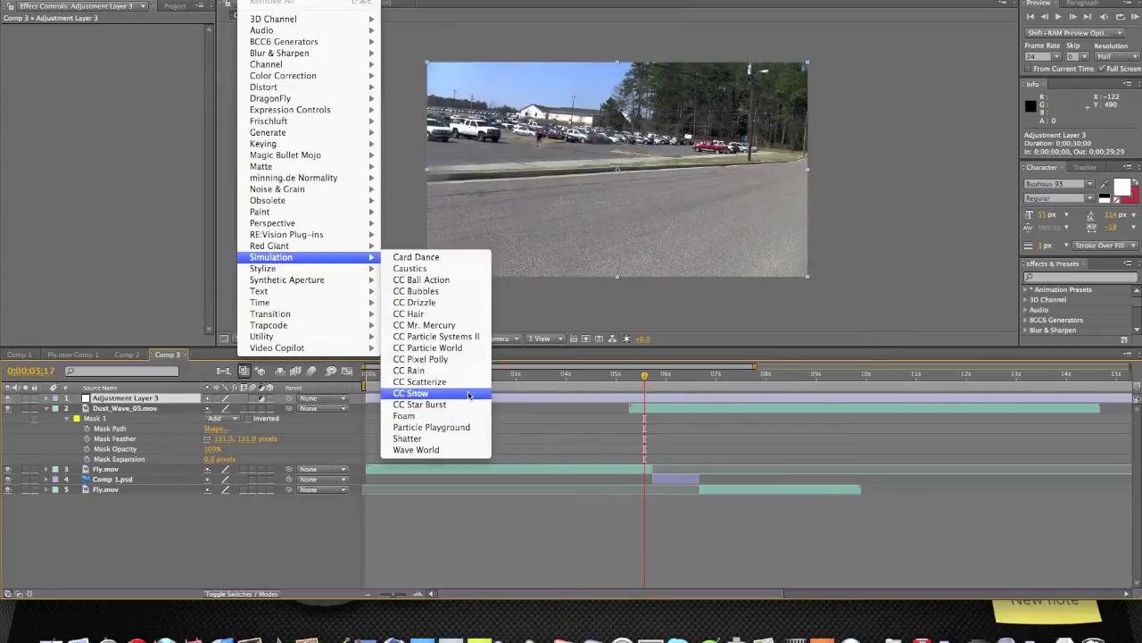
mouse_move(366, 268)
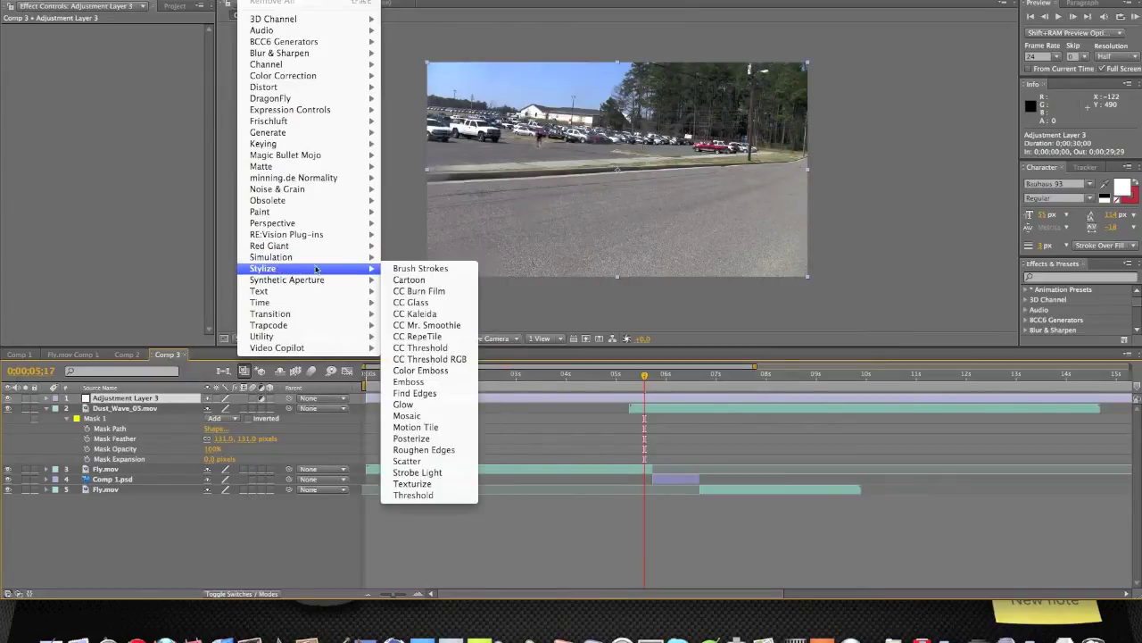
left_click(409, 382)
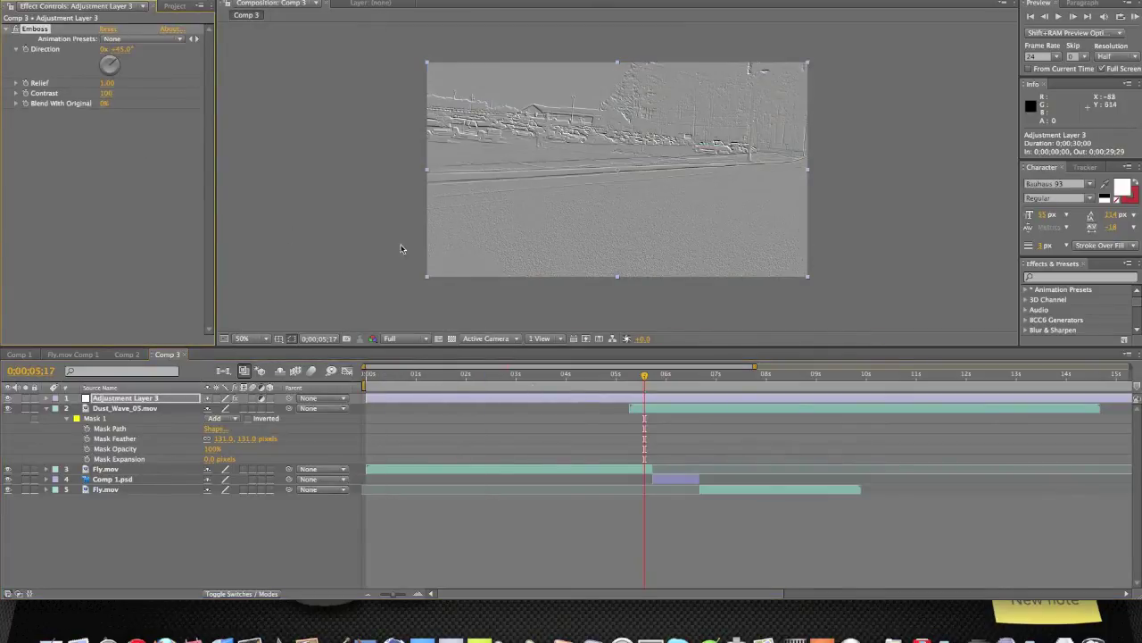
- View the comp at 100% and test different Emboss Relief, Blend With Original and Contrast looks
key(".")
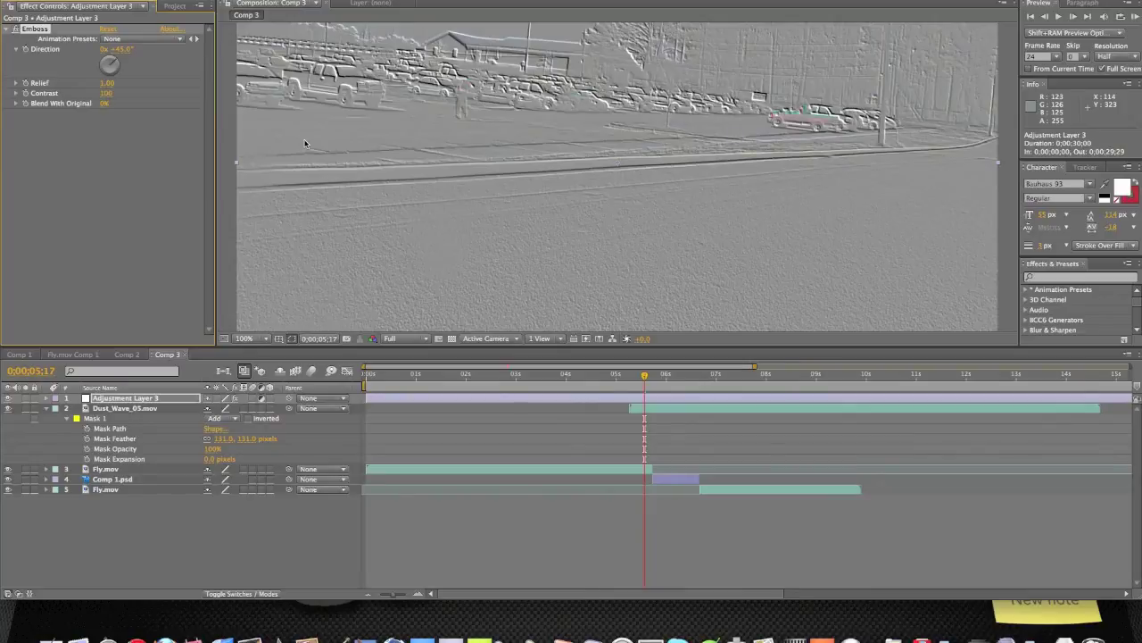
key("comma")
key("period")
key("comma")
key("period")
mouse_move(108, 83)
left_mouse_down()
mouse_move(91, 84)
mouse_move(136, 85)
mouse_move(120, 86)
left_mouse_up()
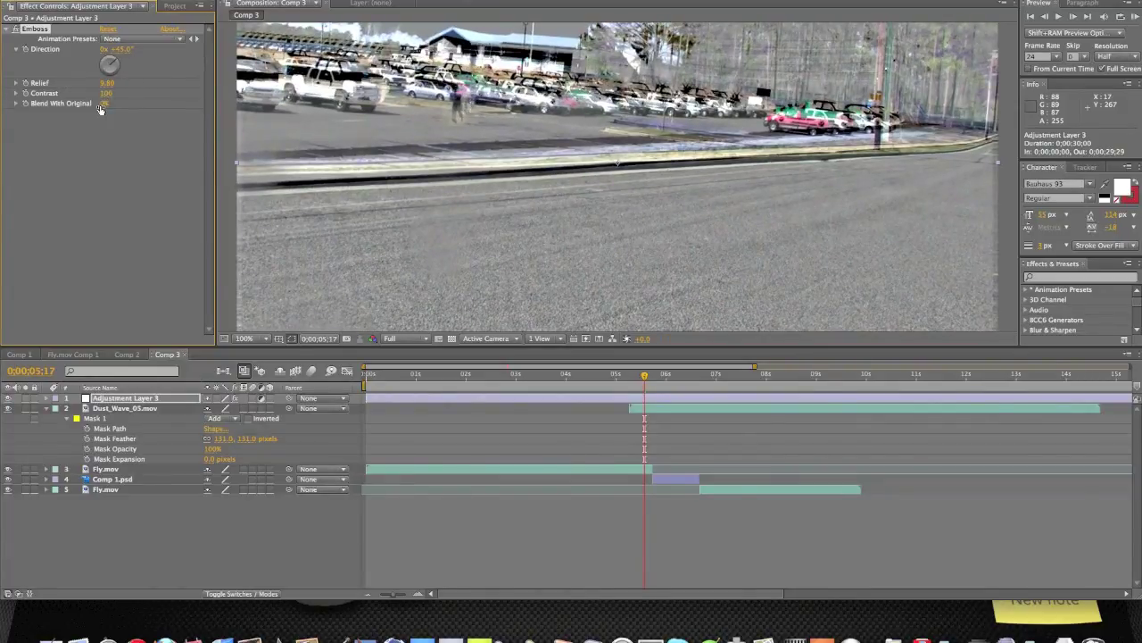
left_click_drag(105, 103, 134, 103)
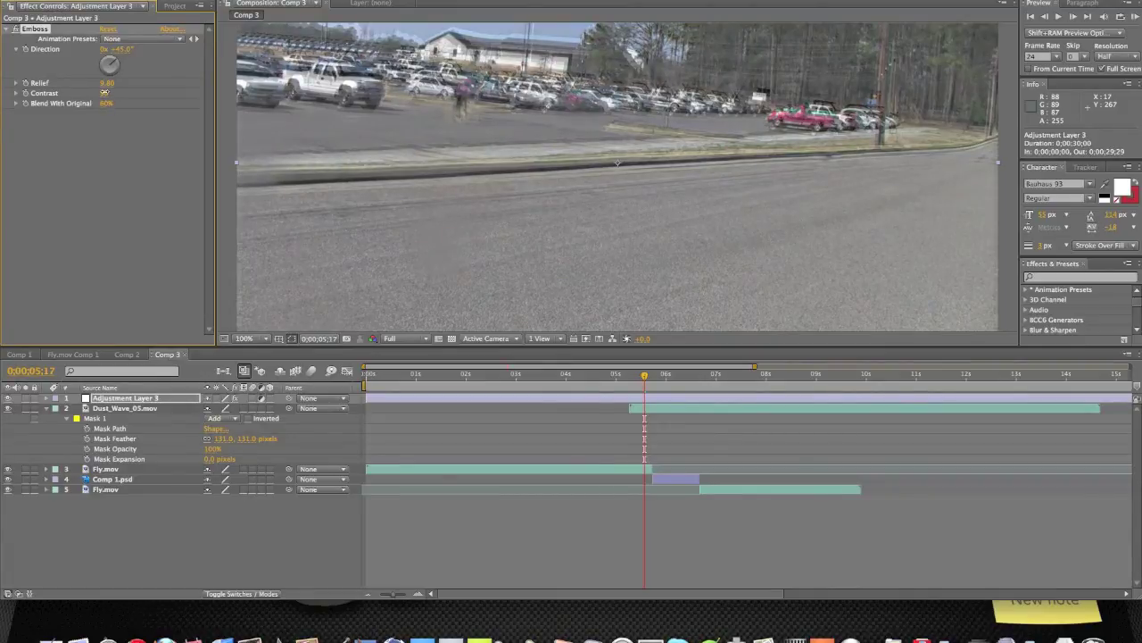
mouse_move(105, 92)
left_mouse_down()
mouse_move(161, 92)
mouse_move(123, 95)
left_mouse_up()
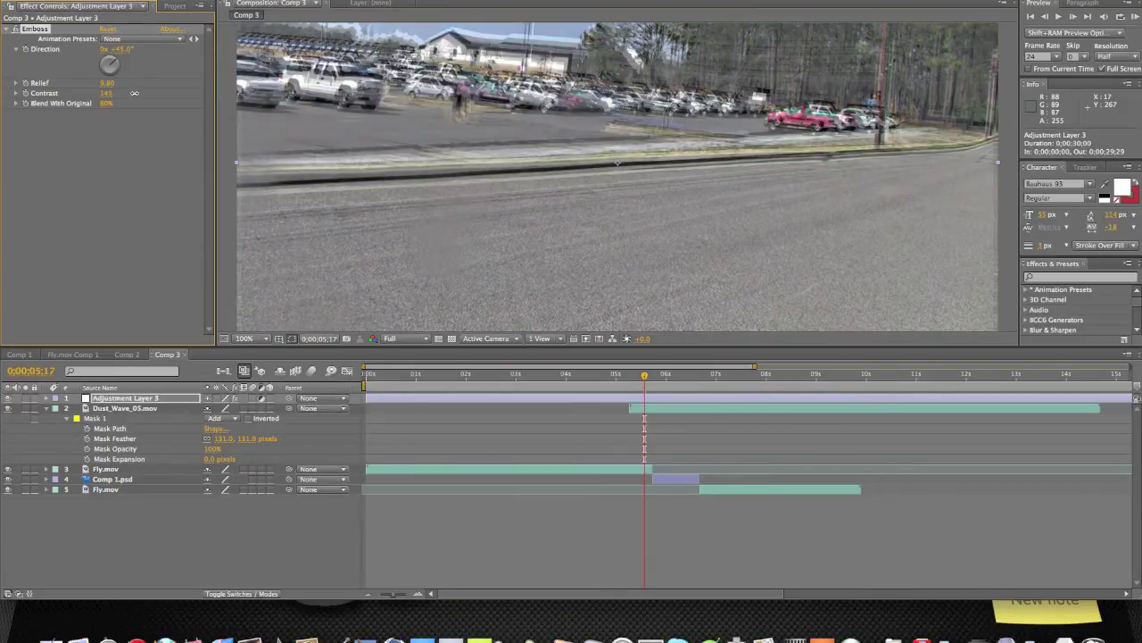
left_click_drag(105, 83, 123, 82)
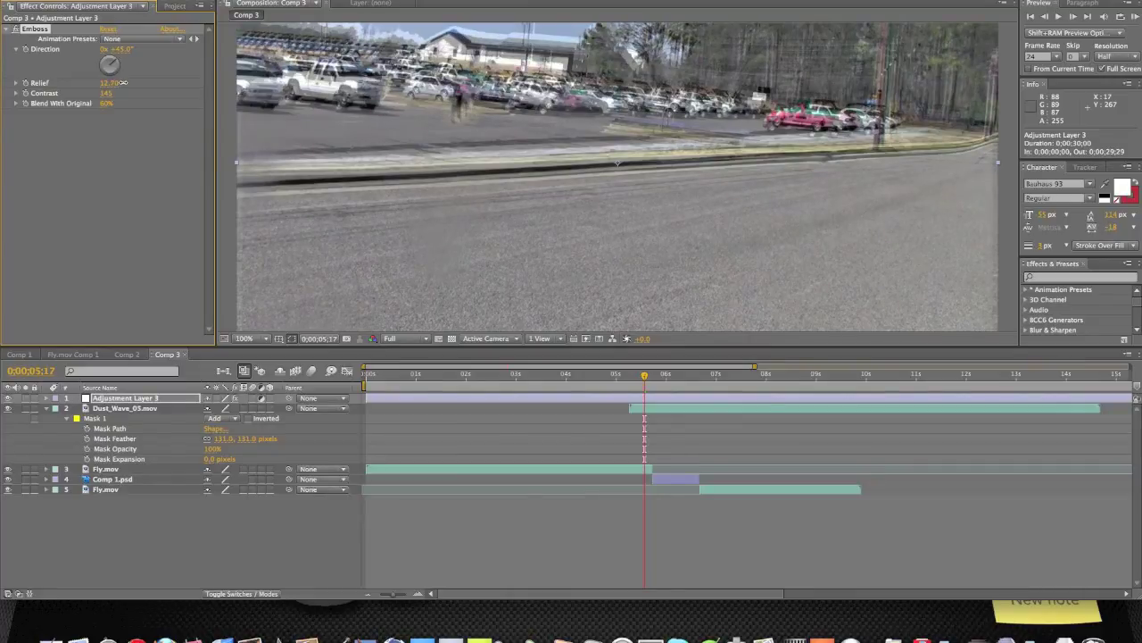
- Set Emboss Relief to 0.00 and Blend With Original to 100%, keeping Contrast at 145
left_click_drag(106, 82, 4, 87)
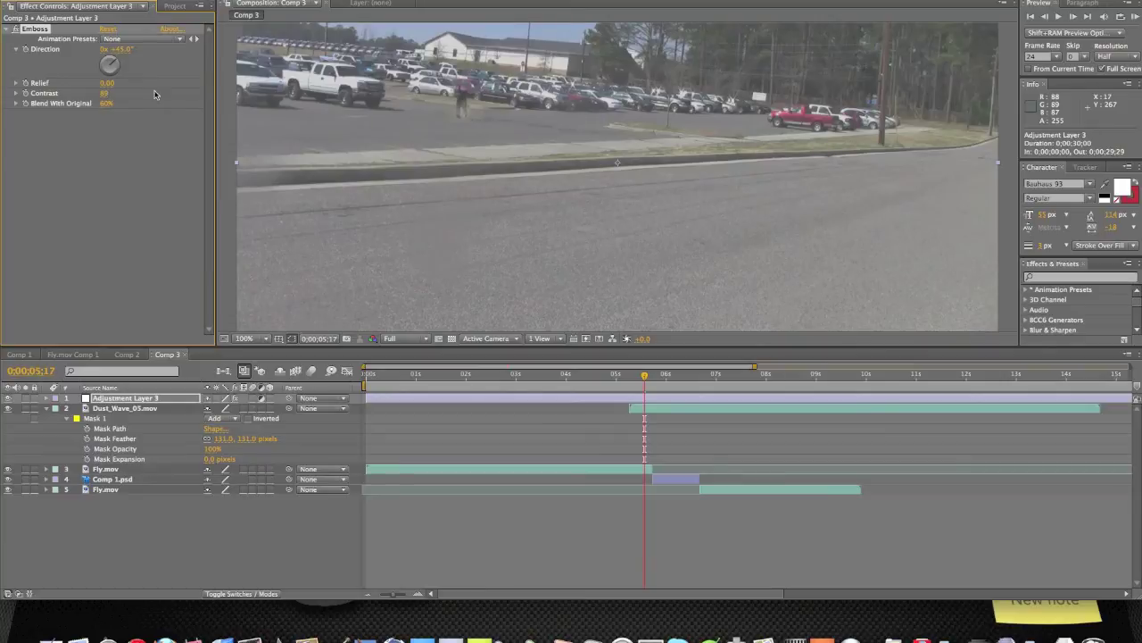
key("super+z")
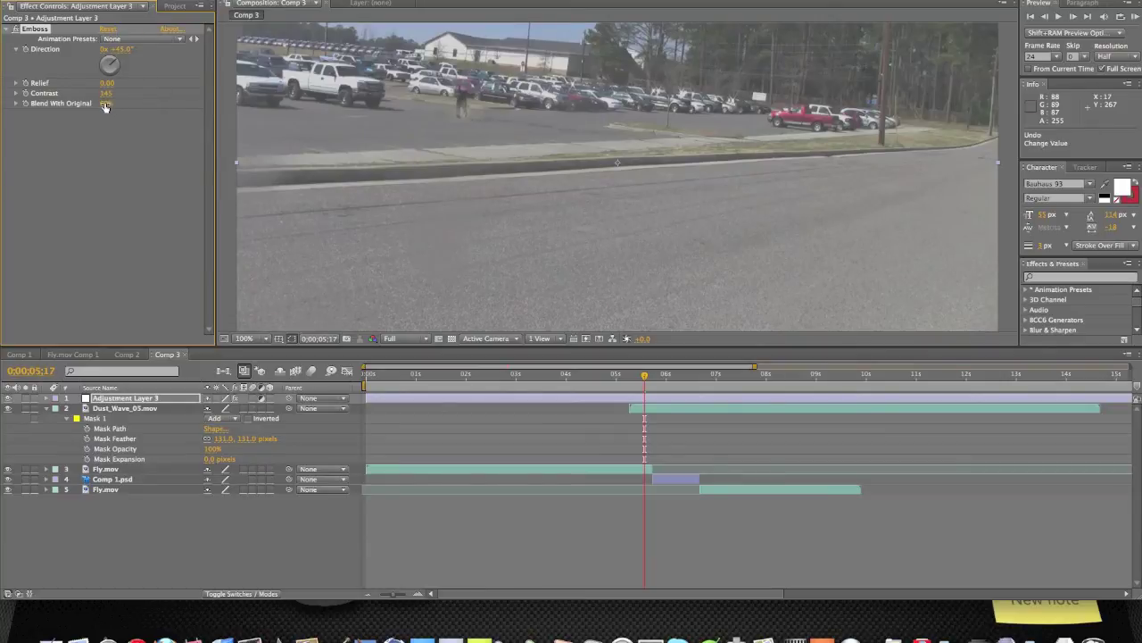
left_click_drag(107, 104, 140, 103)
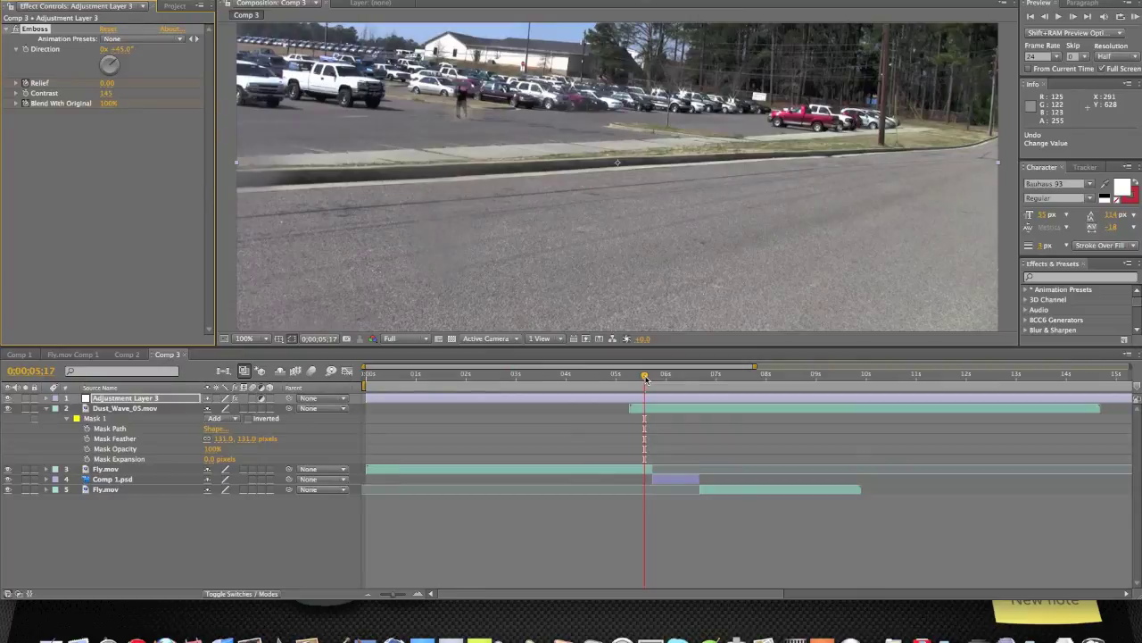
- Show the Emboss keyframes and set Relief 7.50 and Blend With Original 64% at 0:00:05;19
left_click(150, 399)
key("u")
key("u")
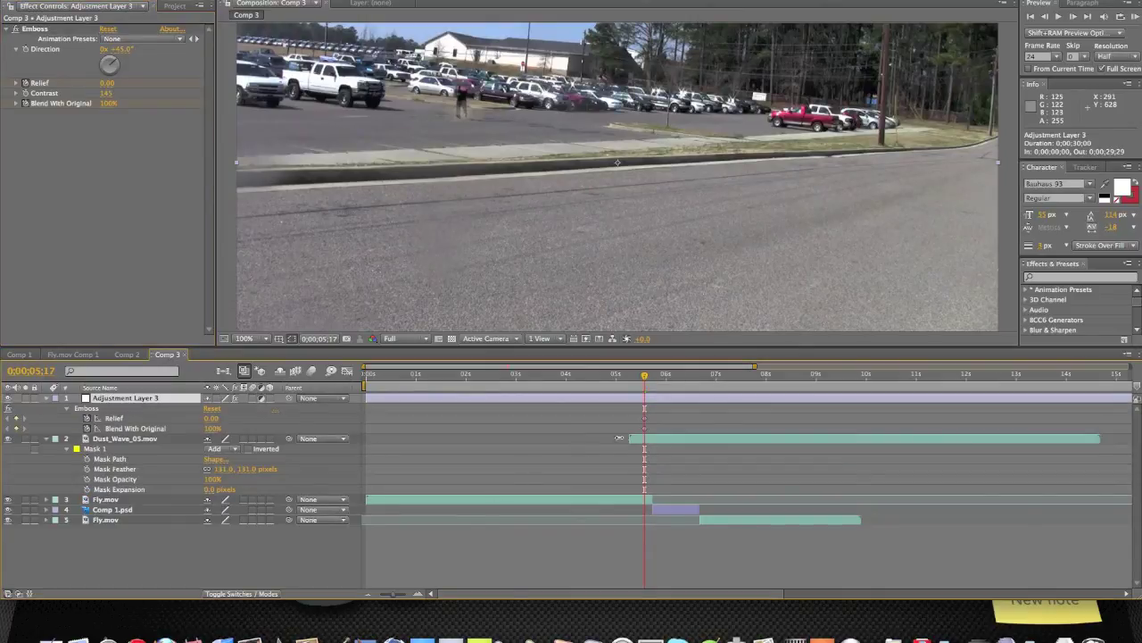
left_click(644, 420)
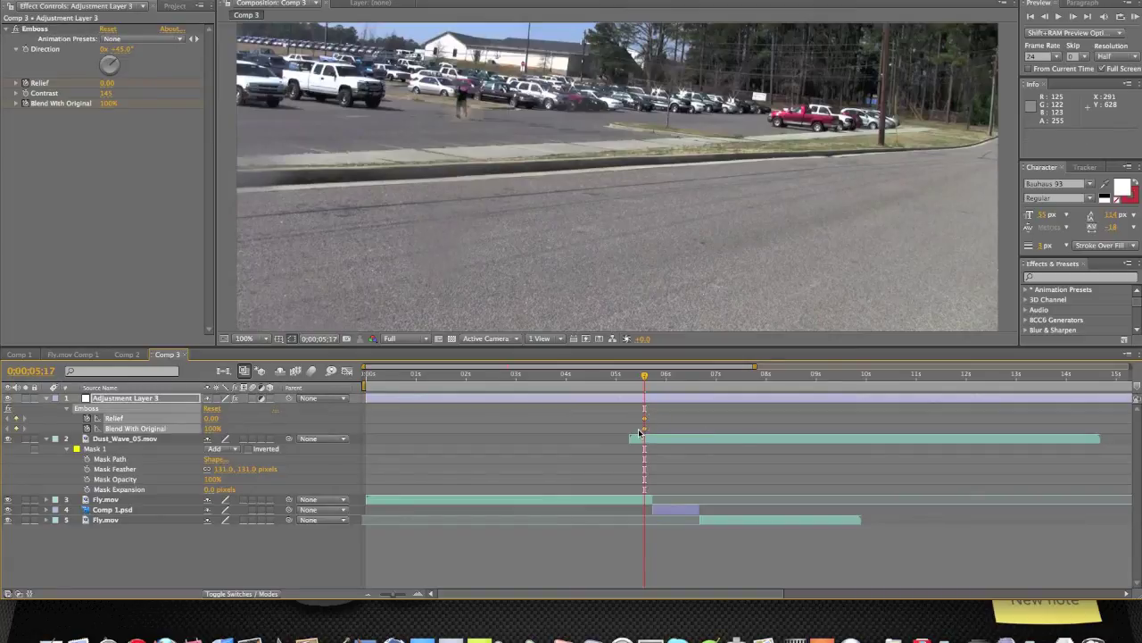
left_click(645, 430)
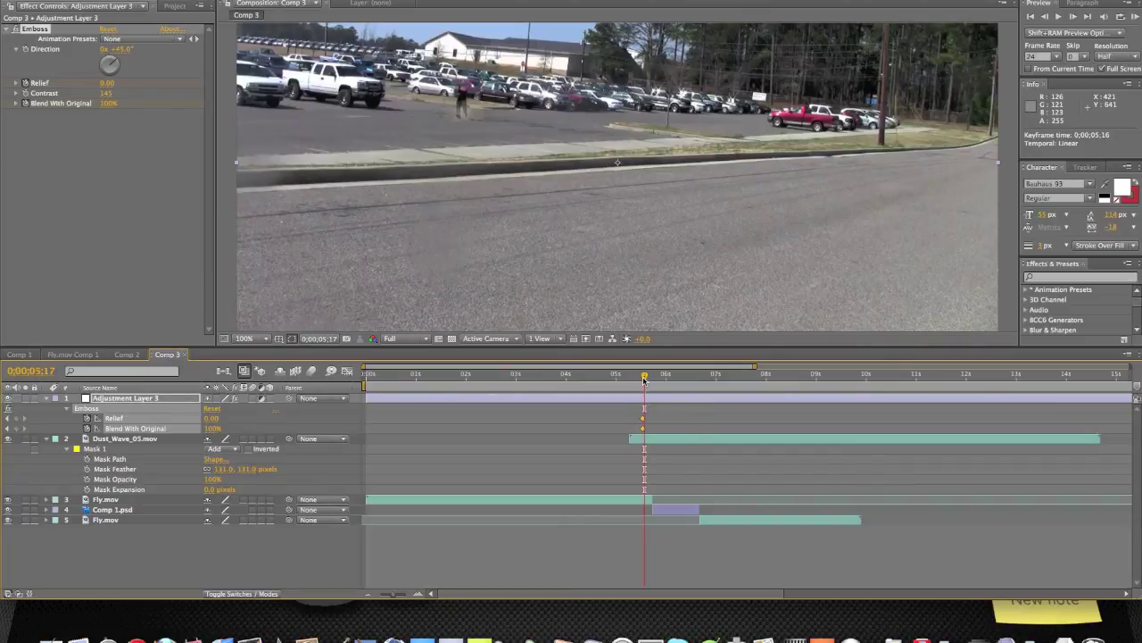
left_click_drag(644, 380, 648, 380)
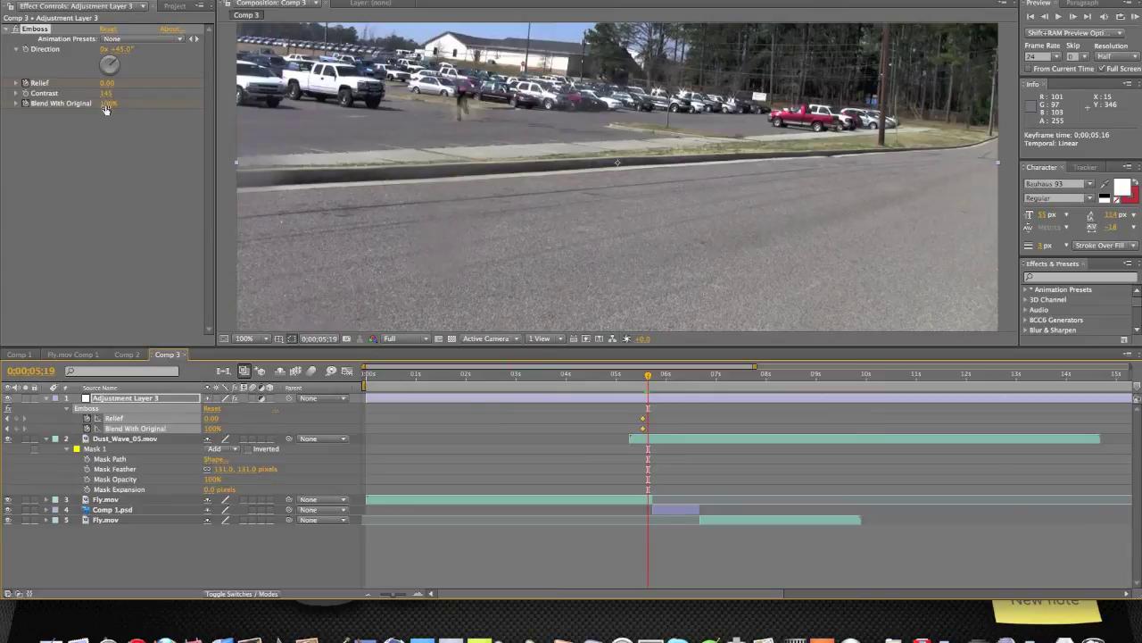
mouse_move(106, 107)
left_mouse_down()
mouse_move(74, 104)
mouse_move(87, 103)
left_mouse_up()
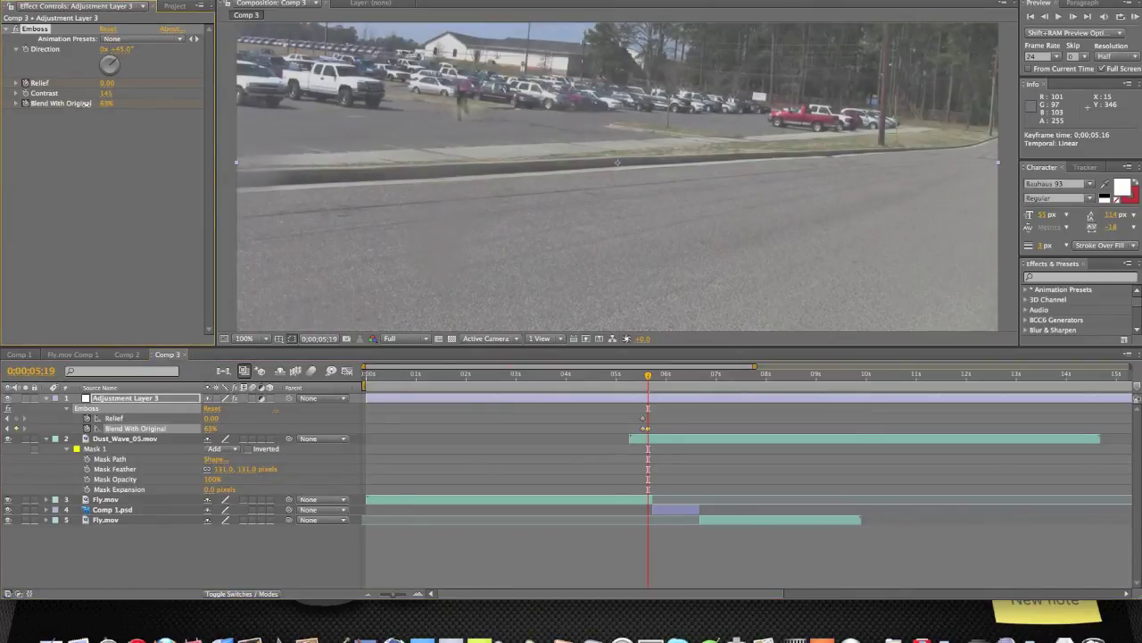
left_click_drag(105, 86, 152, 84)
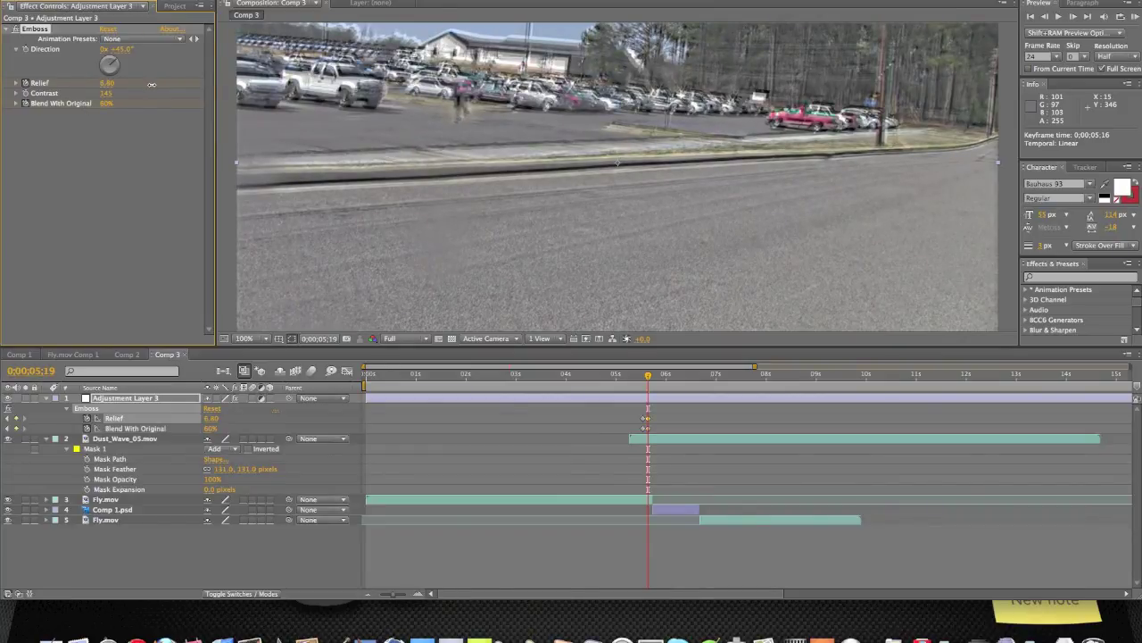
left_click_drag(109, 83, 109, 83)
- At 0:00:05;22 key Relief 0.00 and Blend With Original 100%, then review the glitch
left_click_drag(648, 375, 652, 376)
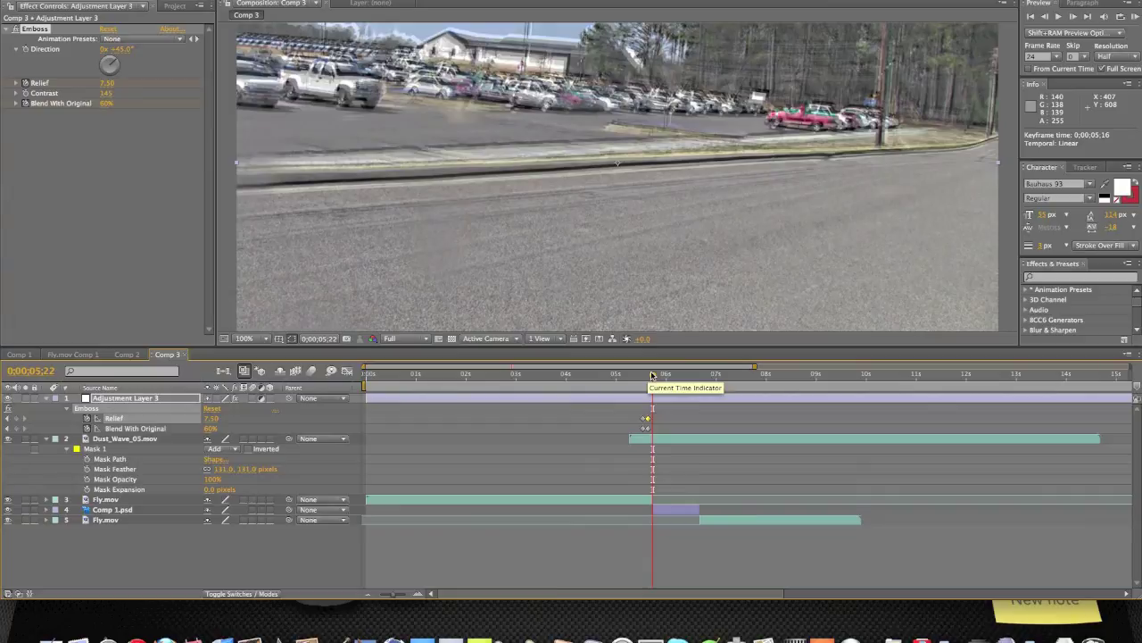
left_click(108, 82)
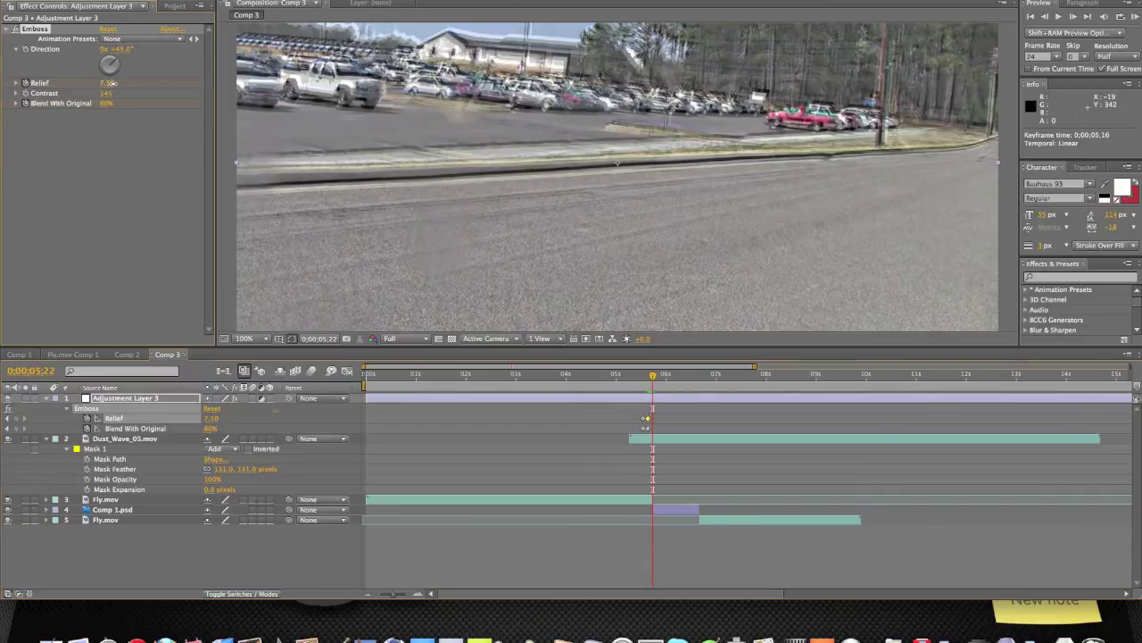
type("0")
key("Return")
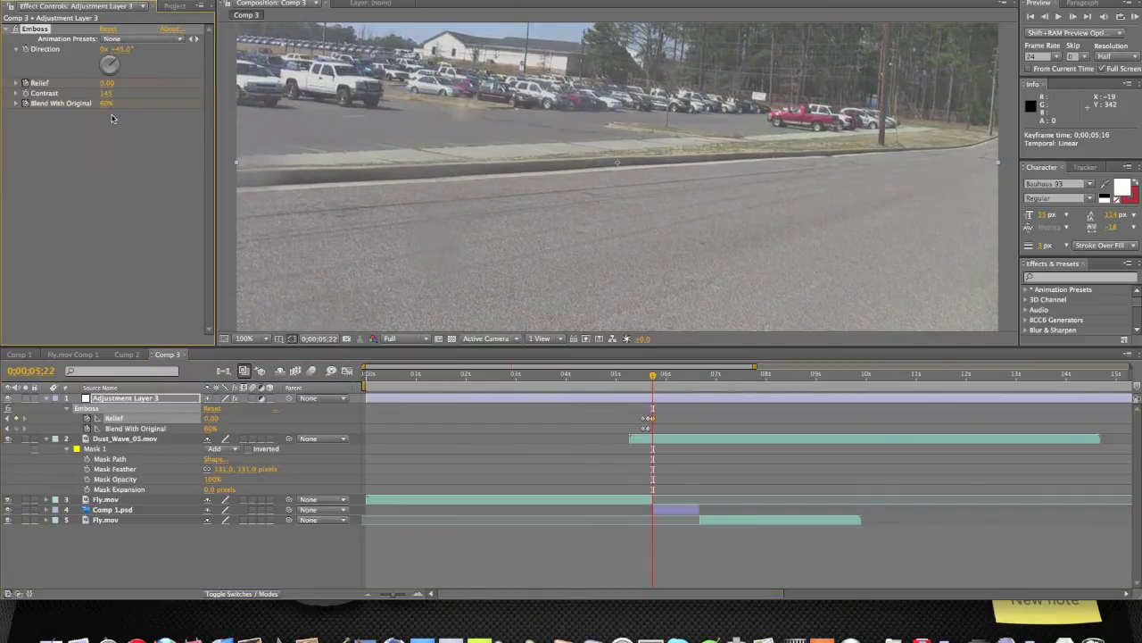
left_click_drag(106, 103, 300, 114)
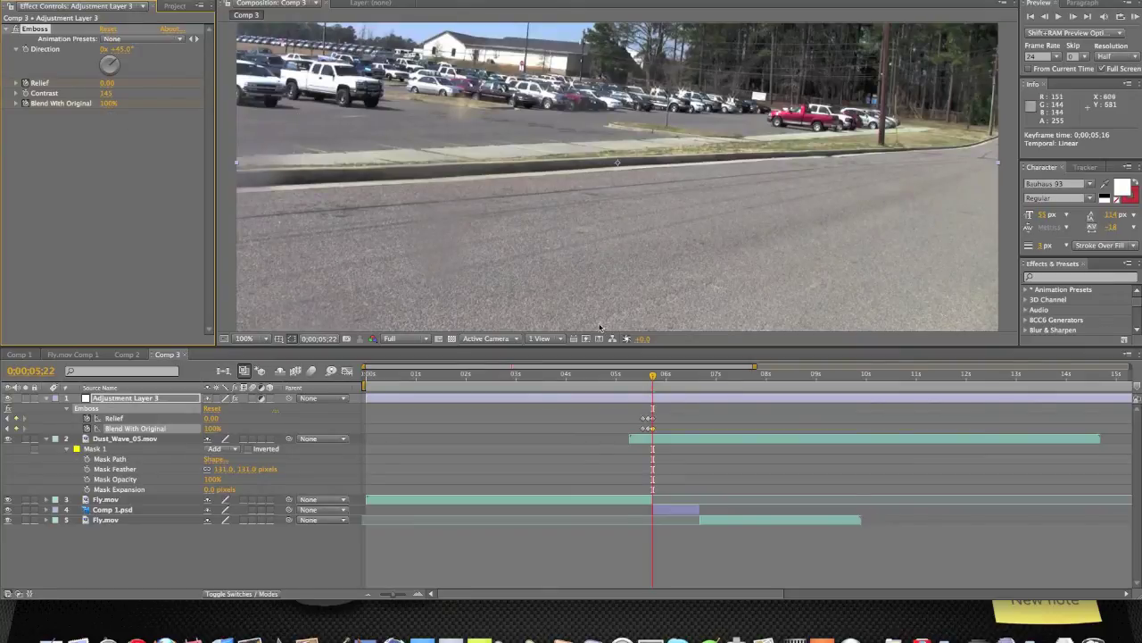
left_click(642, 378)
left_click_drag(644, 380, 643, 382)
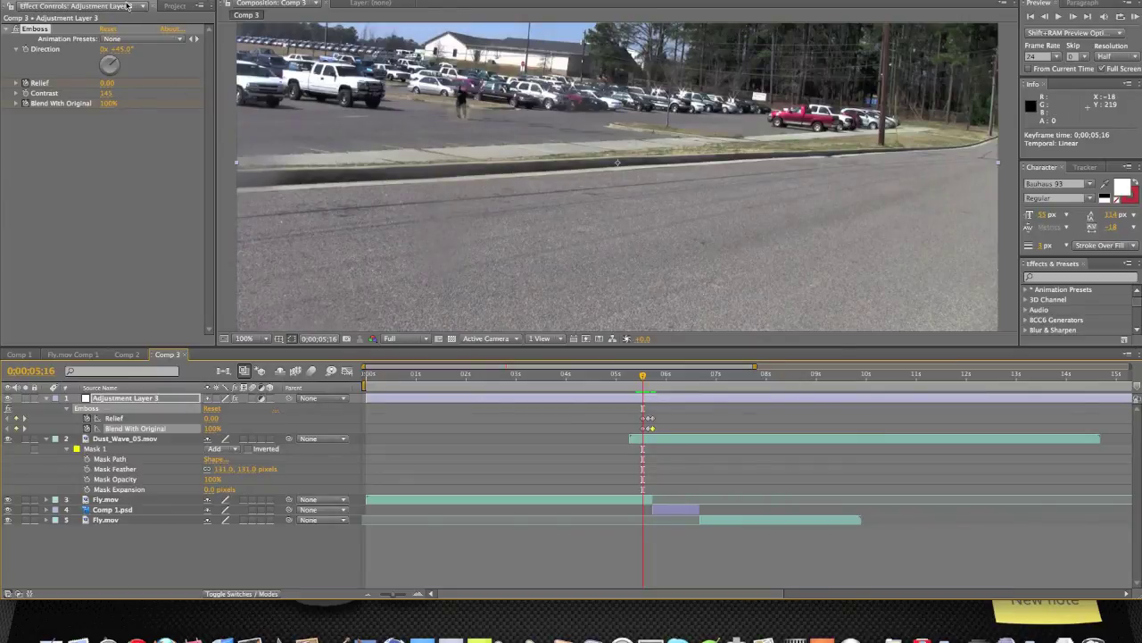
- Trace a closed Pen mask around the man on Adjustment Layer 3 and reveal its mask properties
left_click(460, 122)
left_click(448, 108)
left_click(446, 95)
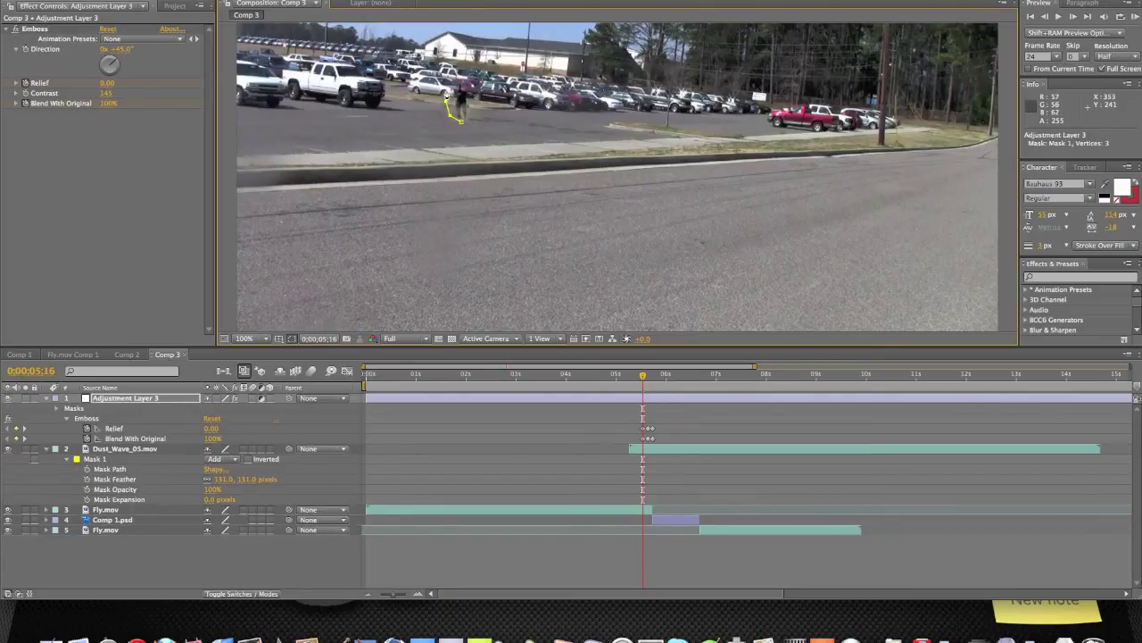
left_click(454, 80)
left_click(464, 85)
left_click(472, 91)
left_click(479, 99)
left_click(485, 108)
left_click(477, 112)
left_click(472, 120)
left_click(466, 129)
key("m")
key("m")
key("m")
key("m")
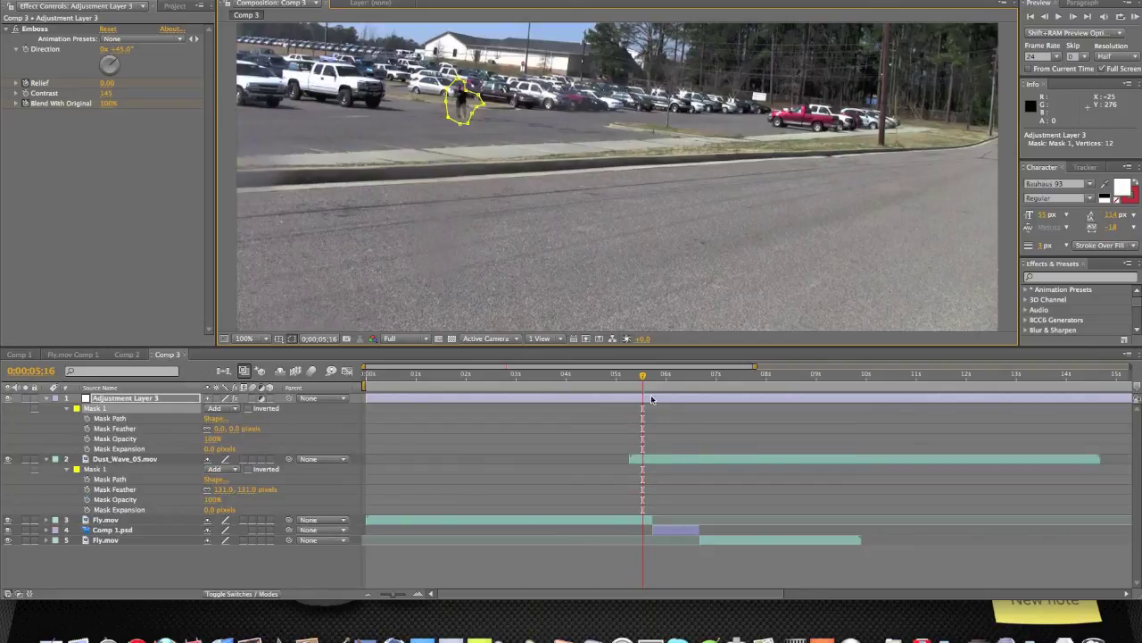
- On a frame showing the glitch, feather Adjustment Layer 3's Mask 1 to 45 pixels
left_click_drag(642, 378, 649, 377)
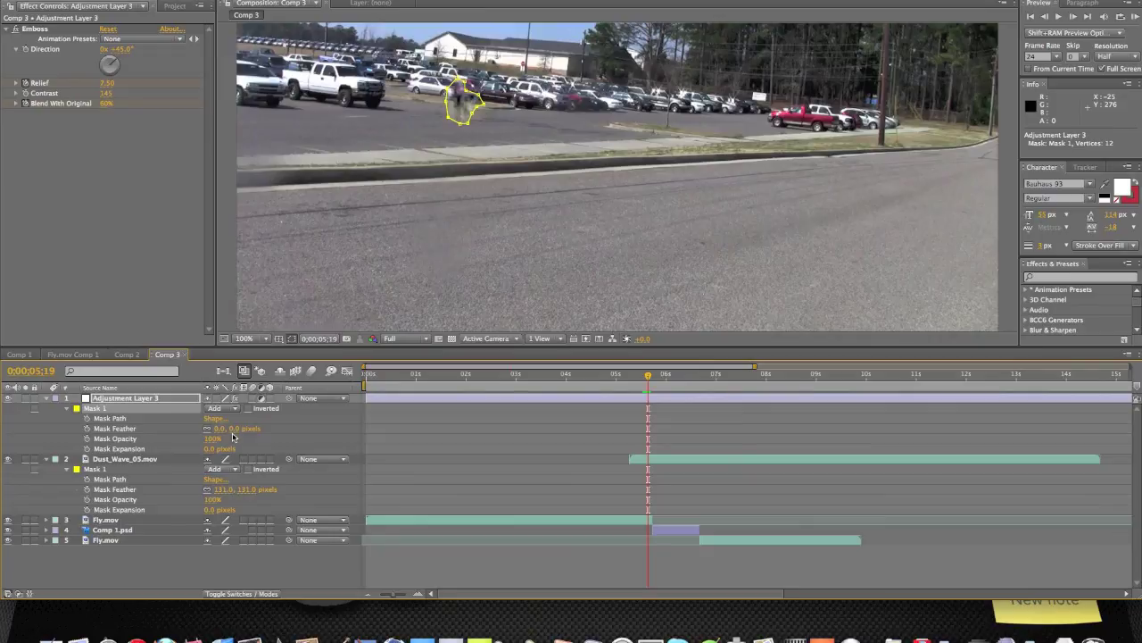
left_click_drag(234, 429, 252, 430)
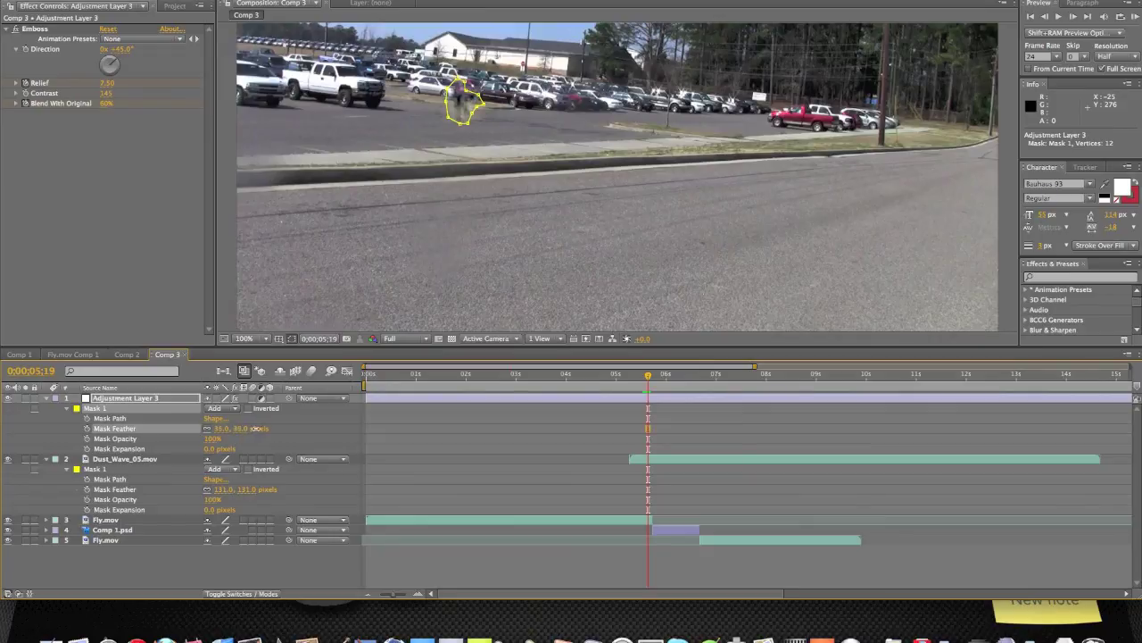
left_click(228, 267)
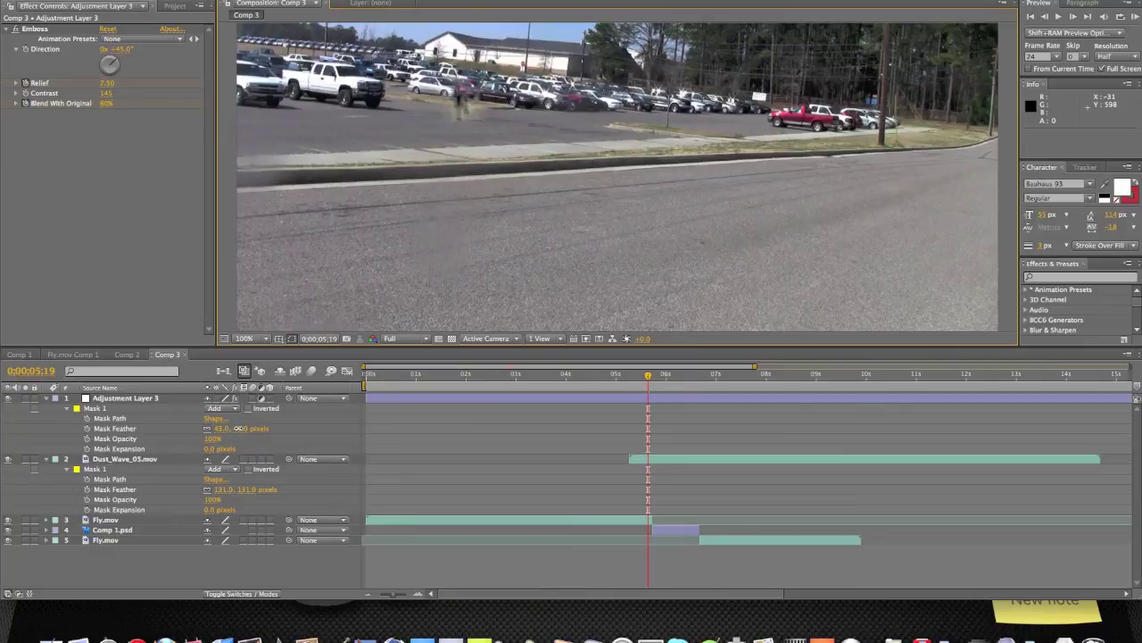
left_click_drag(238, 429, 242, 428)
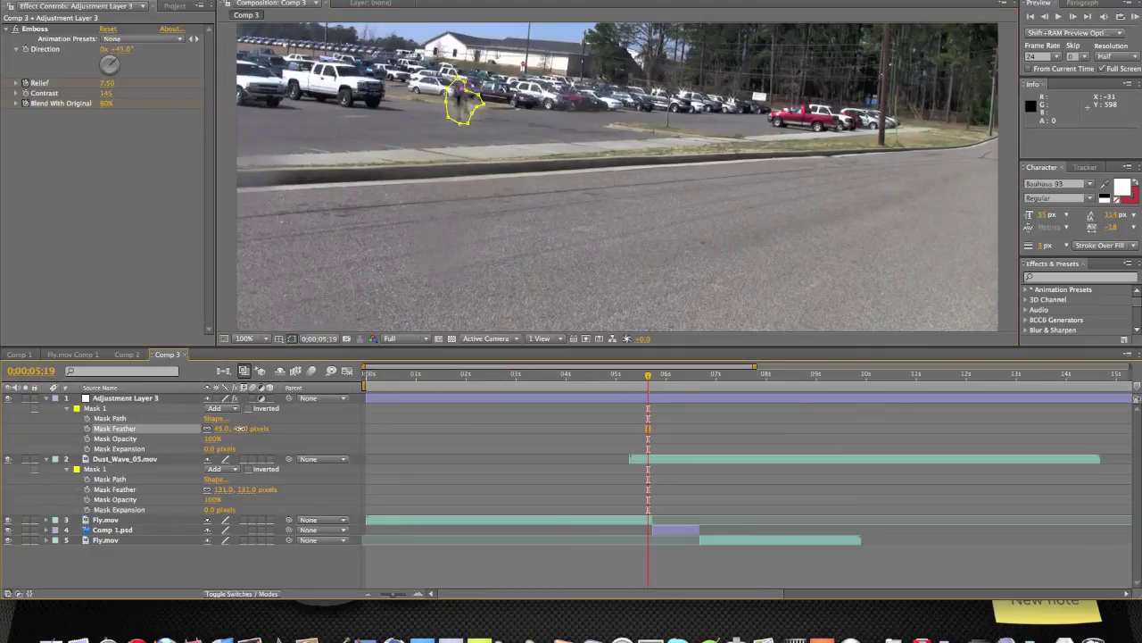
left_click(231, 287)
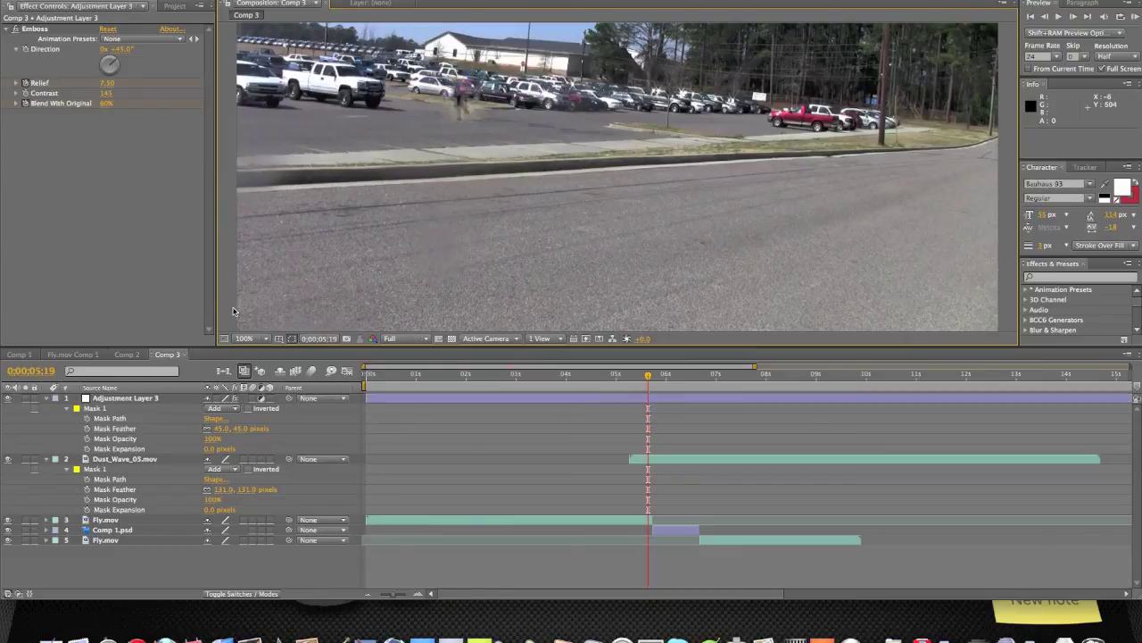
scroll(273, 260, "up", 2)
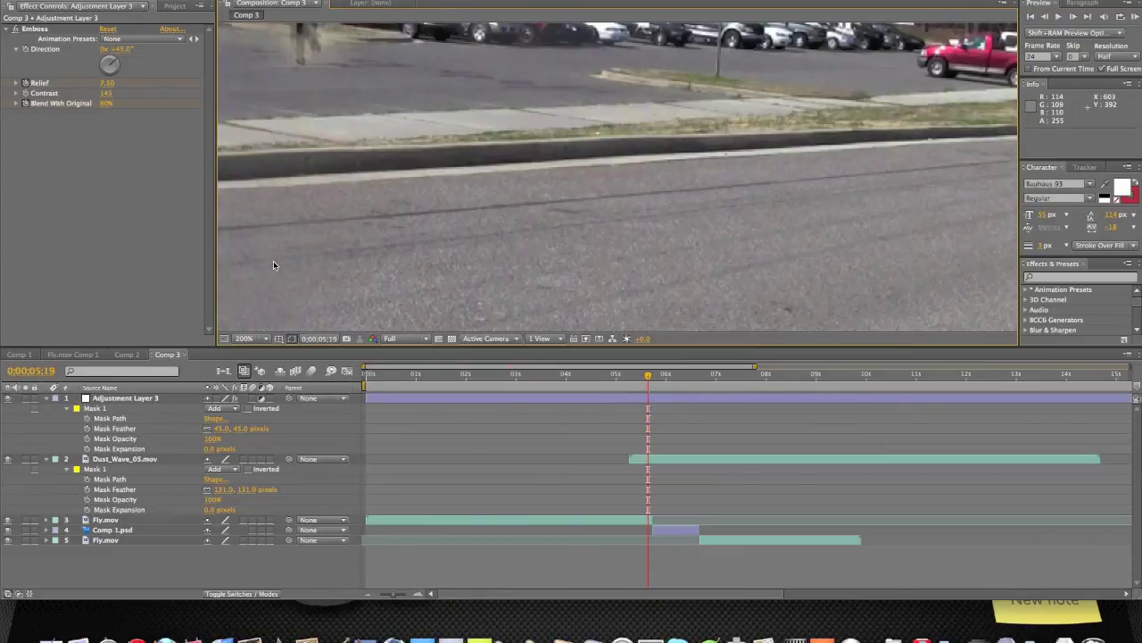
scroll(274, 261, "down", 2)
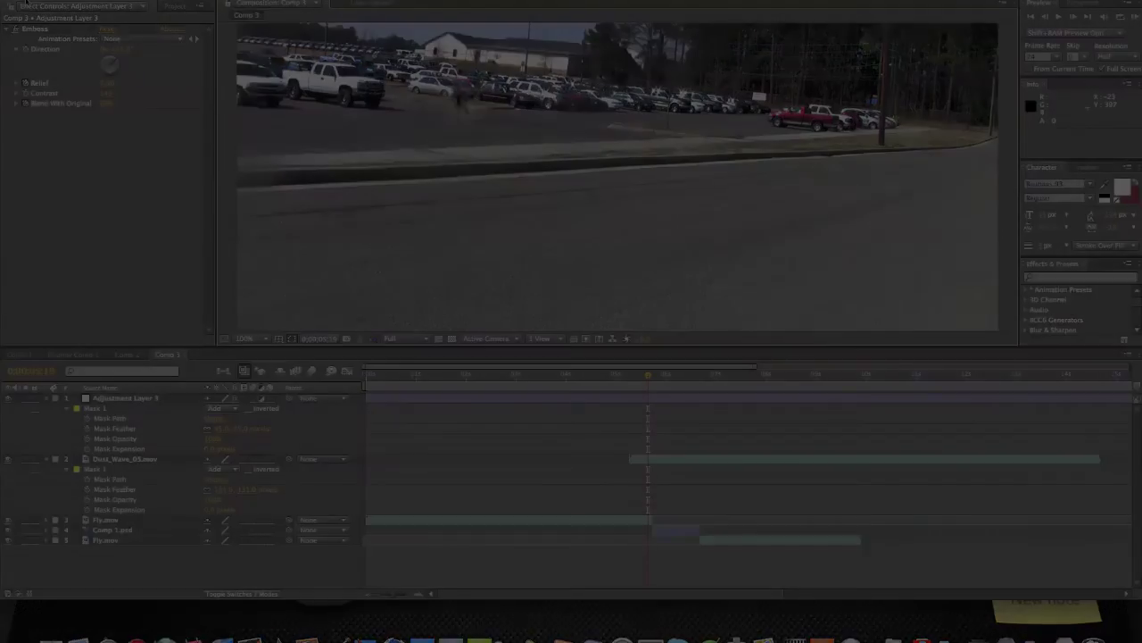